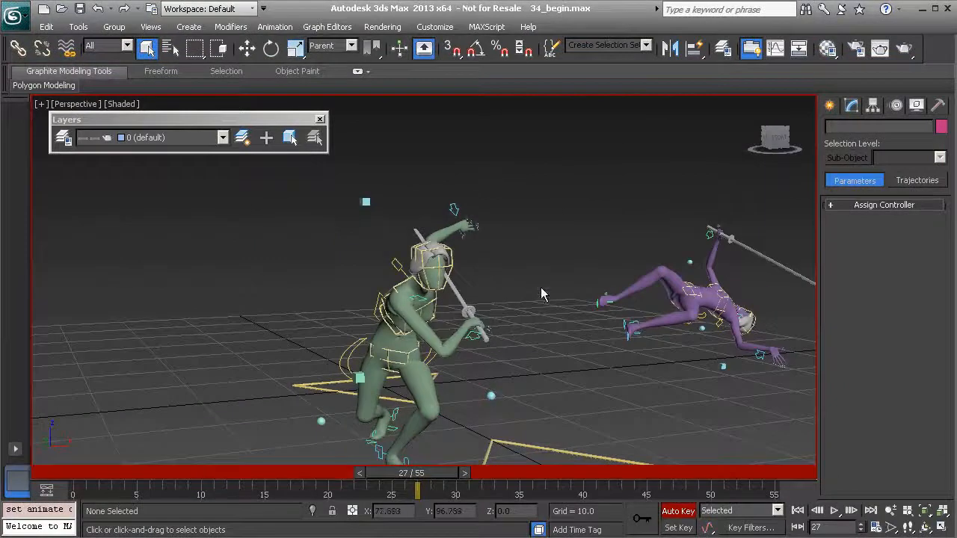
- Select the green character's right arm control and shift its frame 26 key to frame 27
alt+middle_drag(513, 273, 433, 425)
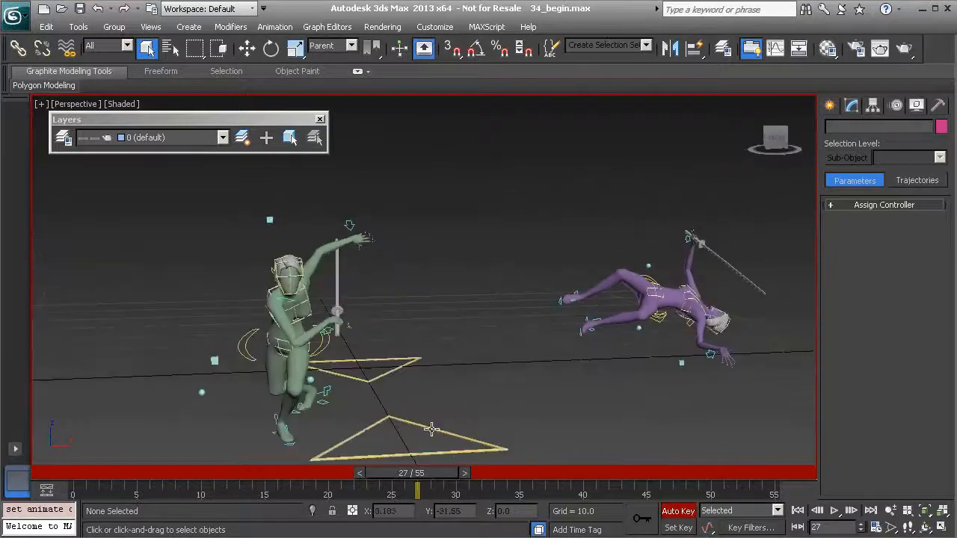
drag(417, 473, 390, 312)
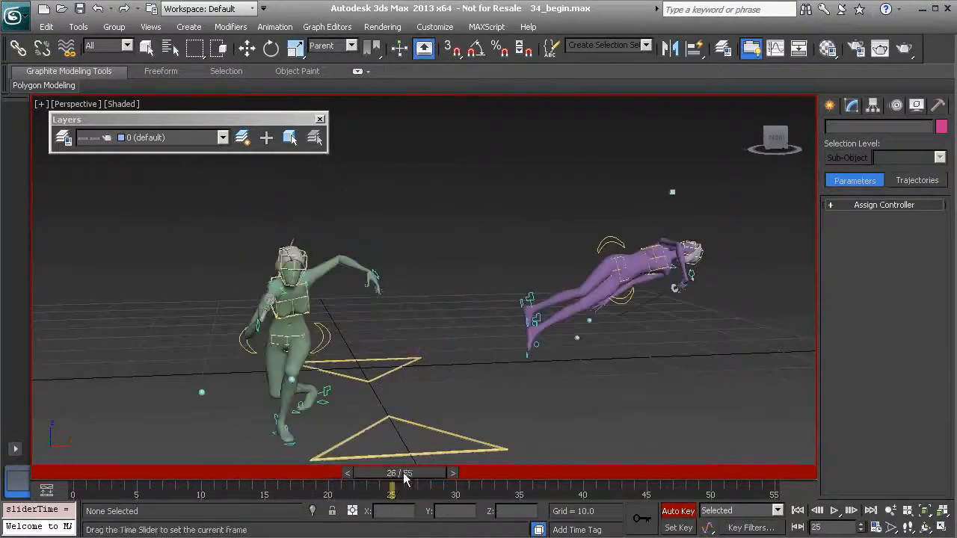
drag(397, 479, 427, 478)
scroll(342, 331, up, 3)
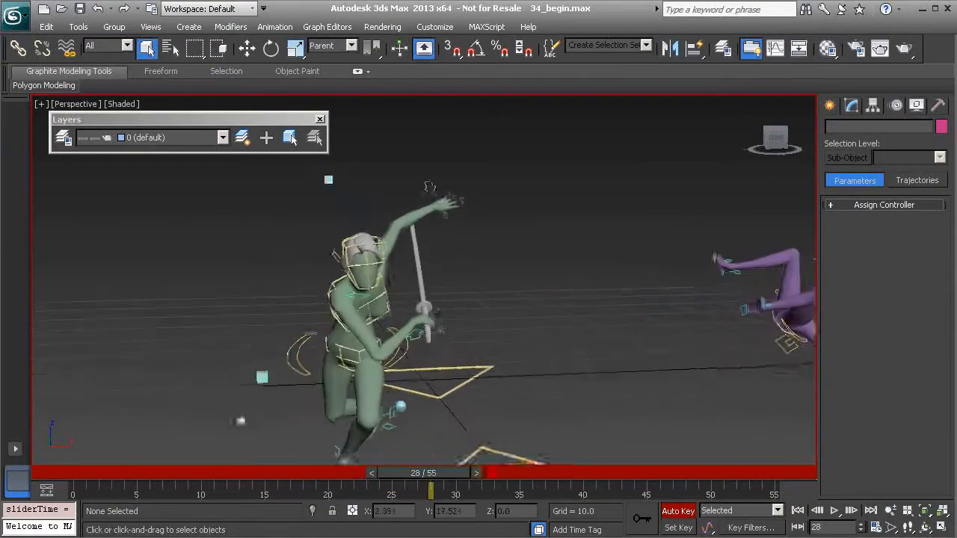
click(422, 335)
alt+middle_drag(423, 335, 428, 338)
drag(441, 473, 414, 461)
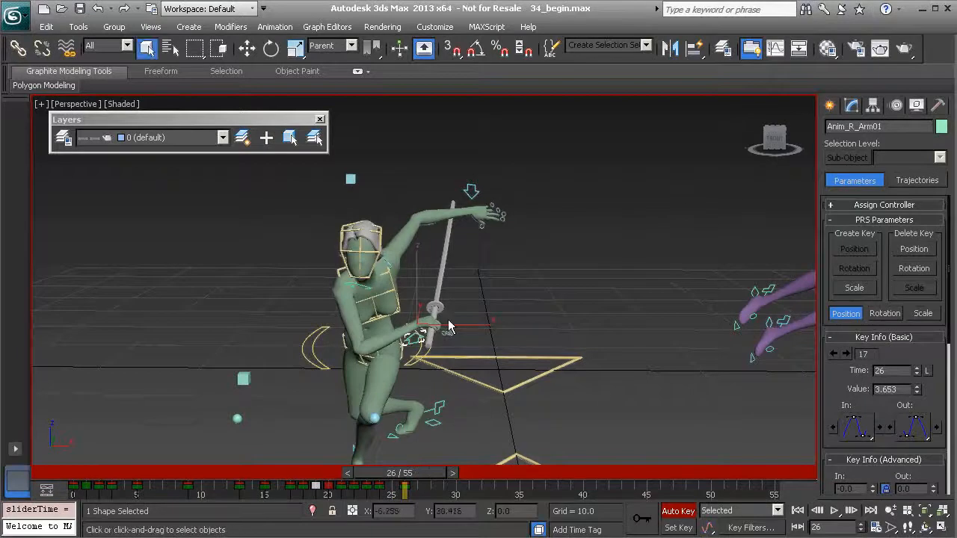
click(404, 485)
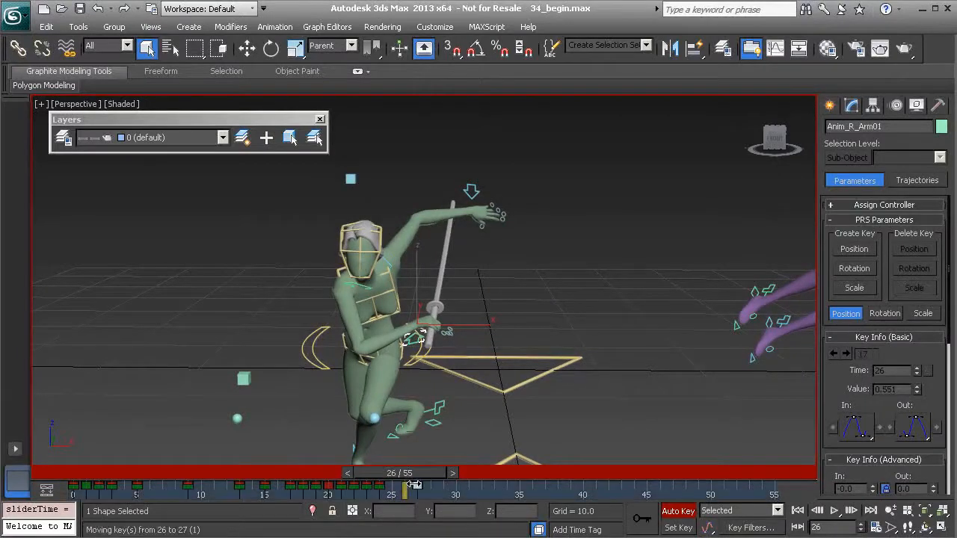
mouse_move(415, 485)
mouse_down()
mouse_move(436, 474)
mouse_move(367, 473)
mouse_move(427, 470)
mouse_move(419, 470)
mouse_up()
- Rotate the right arm control to re-aim the sword in the swing around frame 24
alt+middle_drag(373, 374, 275, 329)
key(e)
drag(236, 299, 228, 254)
alt+middle_drag(228, 255, 329, 359)
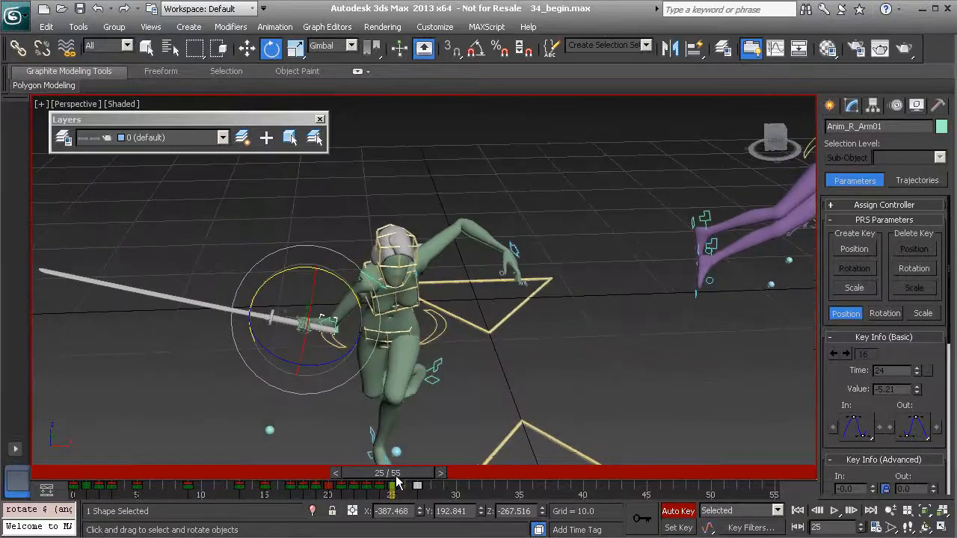
mouse_move(387, 479)
mouse_down()
mouse_move(366, 479)
mouse_move(392, 480)
mouse_up()
key(shift+z)
key(shift+z)
drag(346, 287, 354, 293)
- At frame 25, move the right arm control lower with the arm extended and rotate it to flatten the sword's angle
mouse_move(415, 476)
mouse_down()
mouse_move(385, 474)
mouse_move(408, 476)
mouse_up()
key(w)
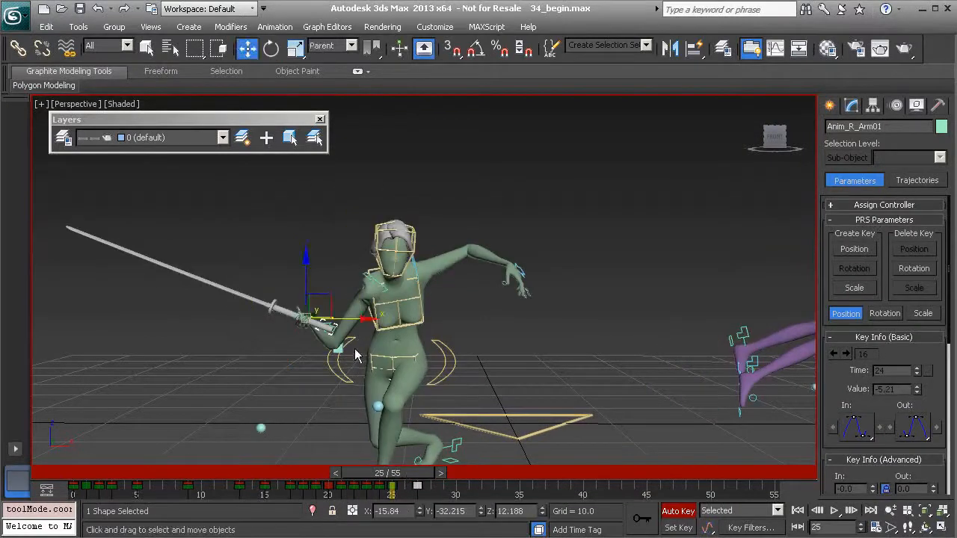
alt+middle_drag(304, 321, 348, 330)
drag(320, 321, 396, 344)
alt+middle_drag(396, 344, 321, 416)
mouse_move(396, 477)
mouse_down()
mouse_move(367, 474)
mouse_move(408, 476)
mouse_move(396, 481)
mouse_up()
key(w)
key(e)
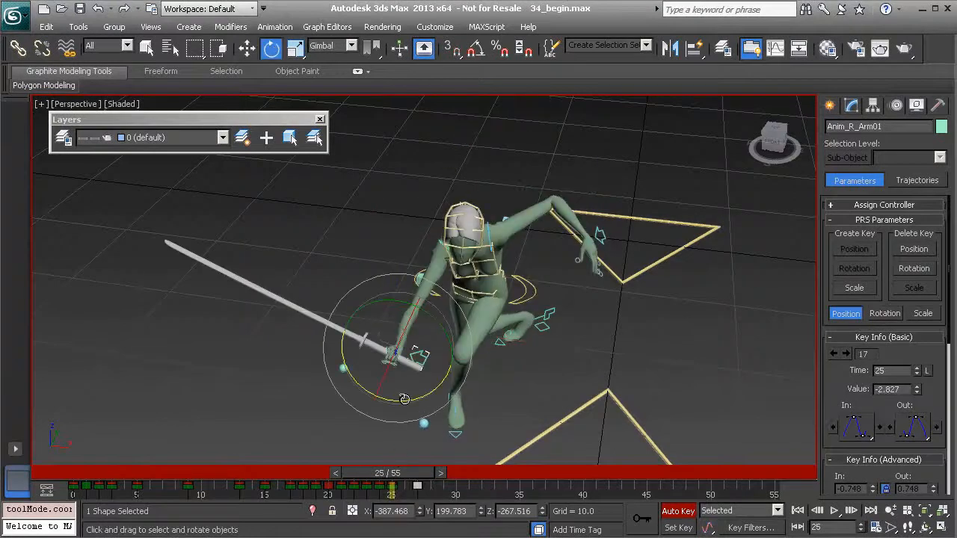
drag(405, 397, 418, 399)
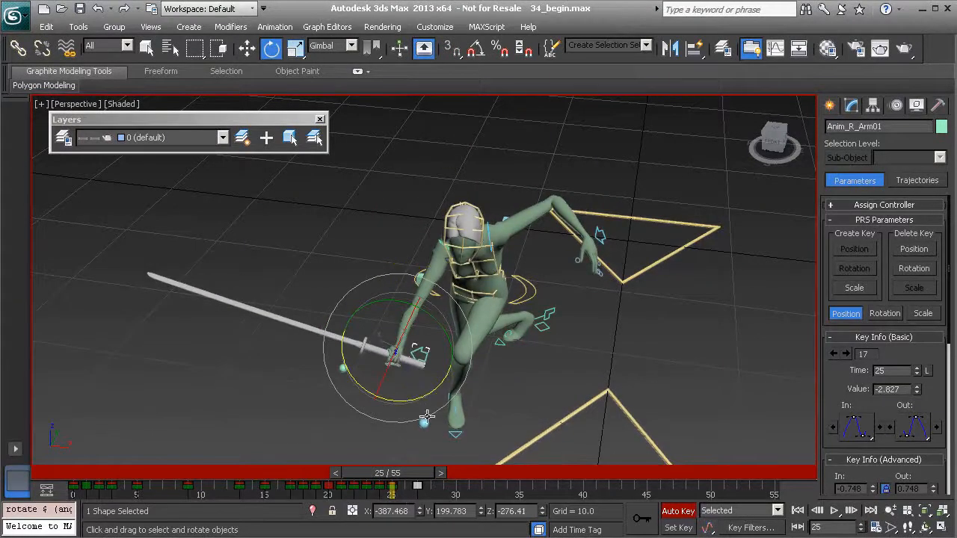
- At frame 26, rotate the right arm control about 76 degrees to swing the sword across the body, and reposition the hand
mouse_move(404, 482)
mouse_down()
mouse_move(381, 477)
mouse_move(418, 480)
mouse_up()
alt+middle_drag(456, 415, 505, 327)
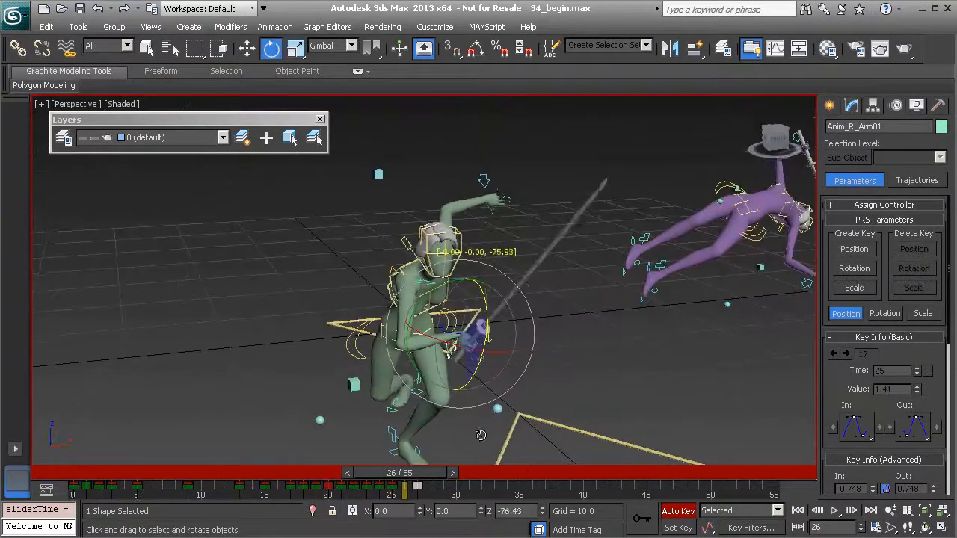
drag(480, 432, 469, 363)
key(w)
alt+middle_drag(469, 362, 494, 346)
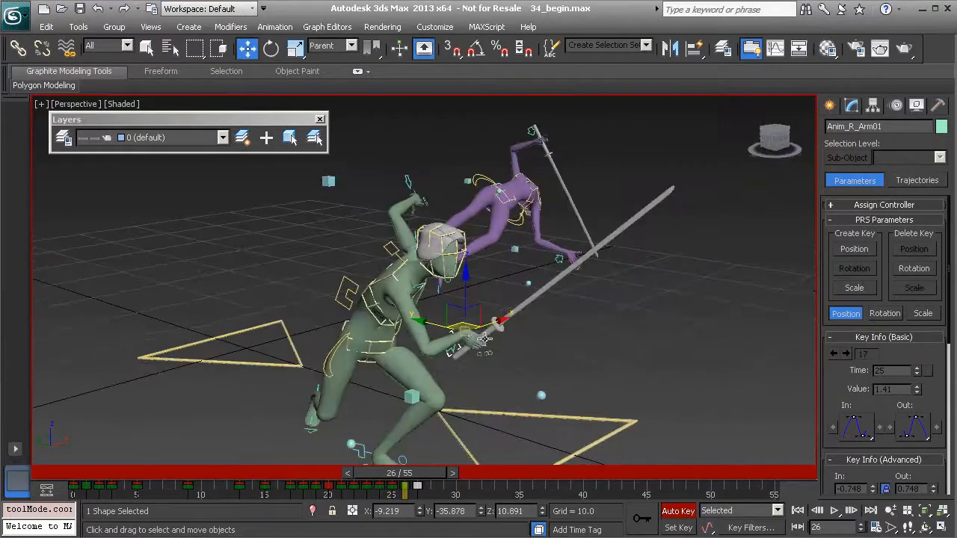
drag(467, 332, 483, 323)
alt+middle_drag(483, 323, 497, 361)
- Rotate the right arm control further at frame 26 to tilt the sword outward, away from the body
mouse_move(415, 490)
mouse_down()
mouse_move(394, 488)
mouse_move(431, 485)
mouse_move(421, 484)
mouse_up()
alt+middle_drag(472, 400, 487, 341)
key(e)
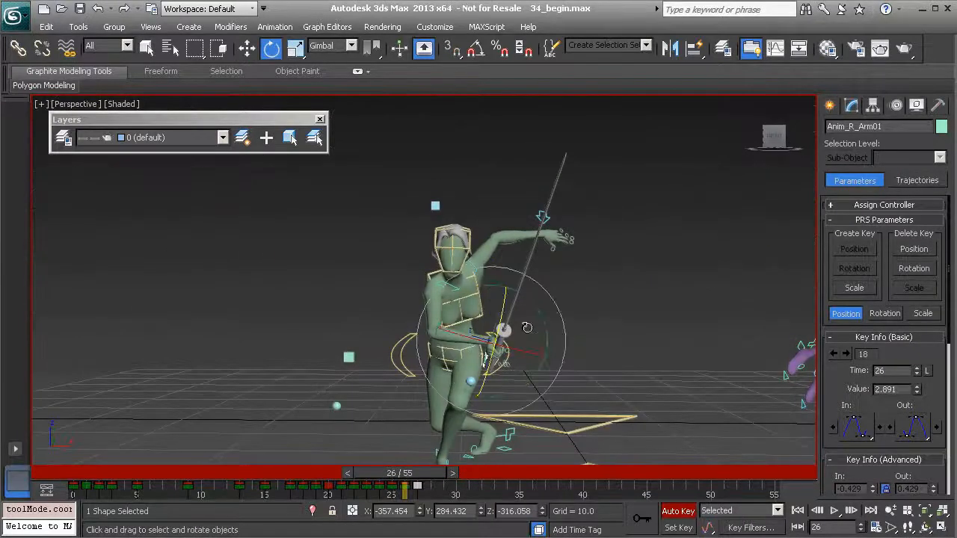
drag(536, 308, 556, 335)
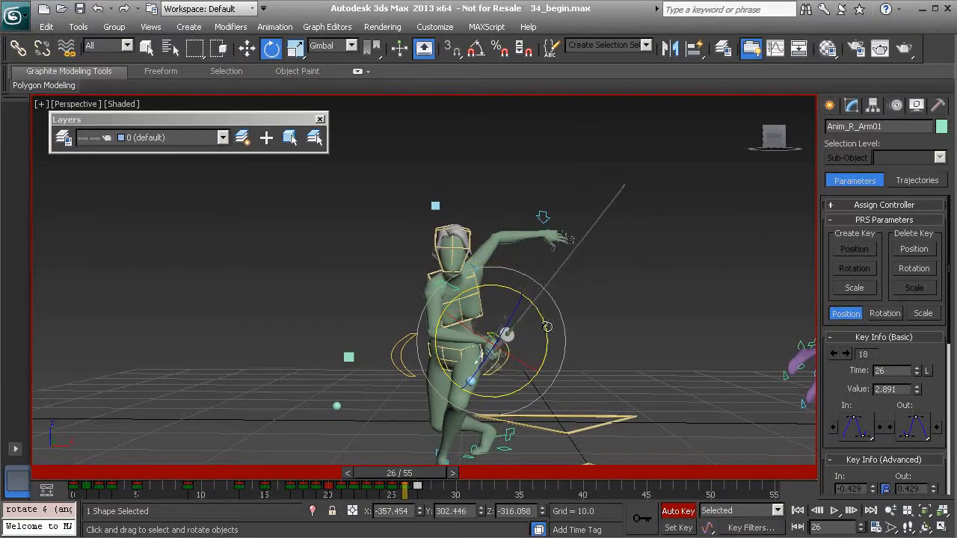
alt+middle_drag(521, 329, 419, 473)
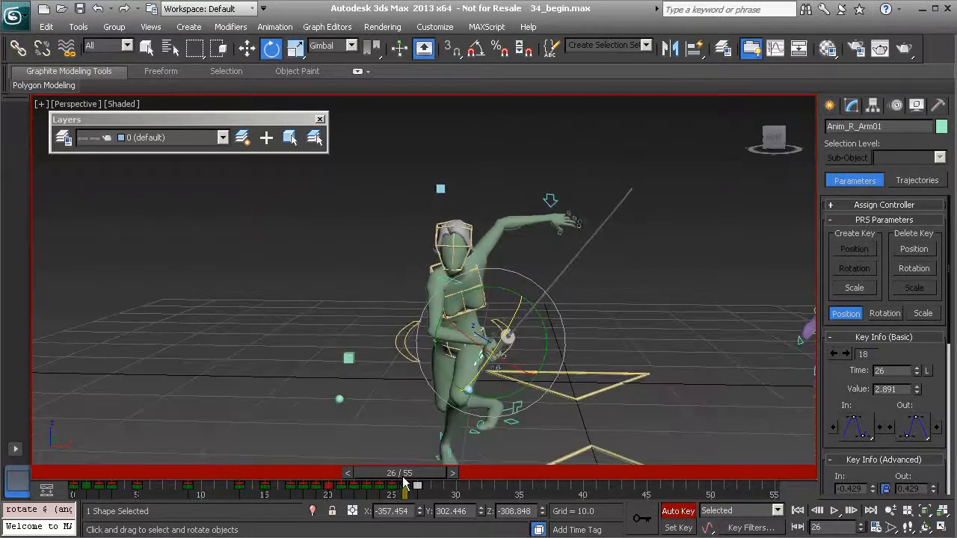
- Scrub and play back the sword swing from about frame 20 to check the right arm's motion through frame 27
mouse_move(415, 479)
mouse_down()
mouse_move(402, 479)
mouse_move(430, 484)
mouse_move(408, 489)
mouse_up()
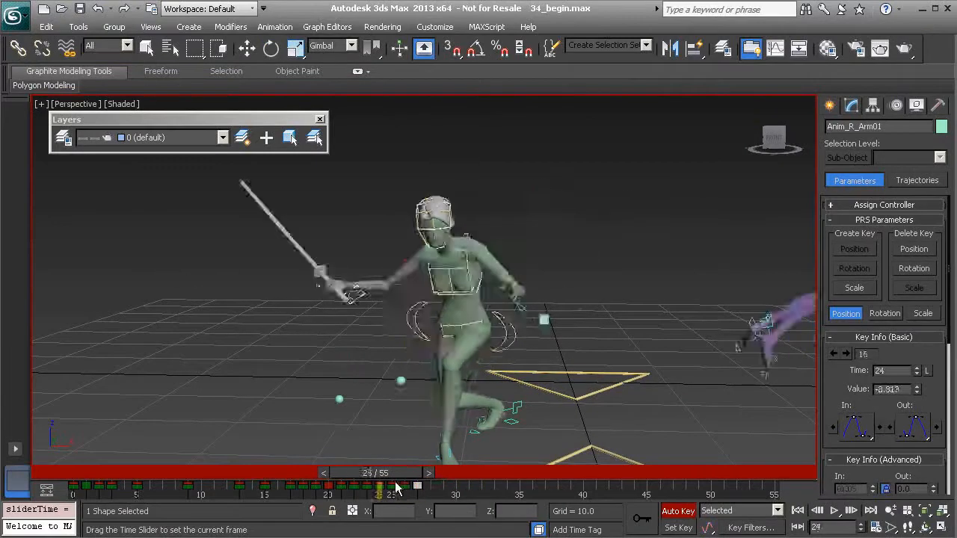
key(e)
alt+middle_drag(410, 351, 420, 375)
drag(412, 471, 345, 468)
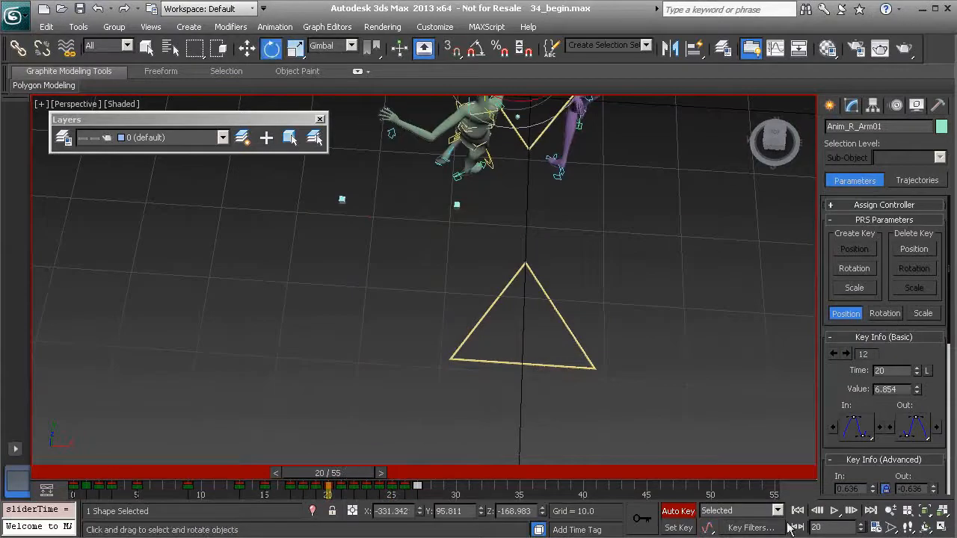
click(834, 511)
click(834, 510)
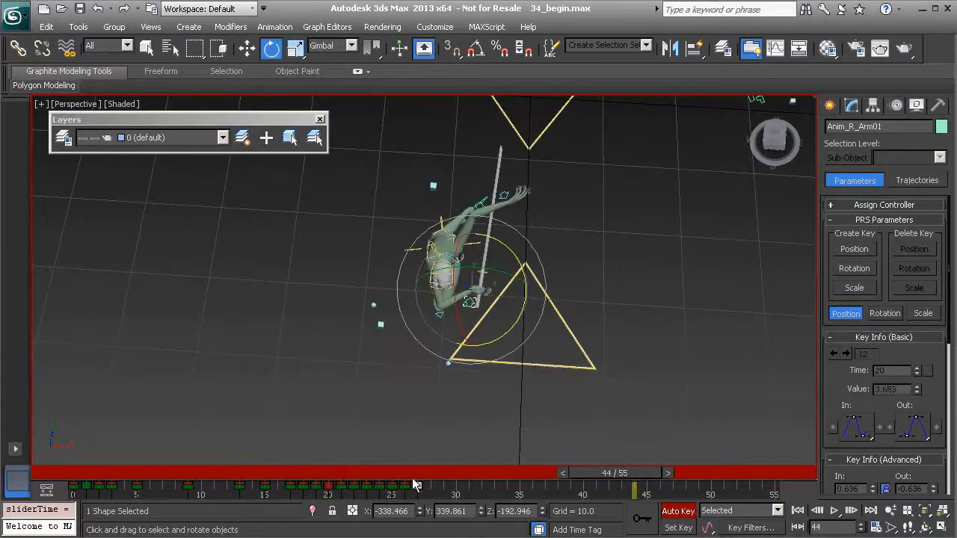
click(371, 474)
drag(371, 474, 417, 484)
key(e)
alt+middle_drag(444, 455, 466, 342)
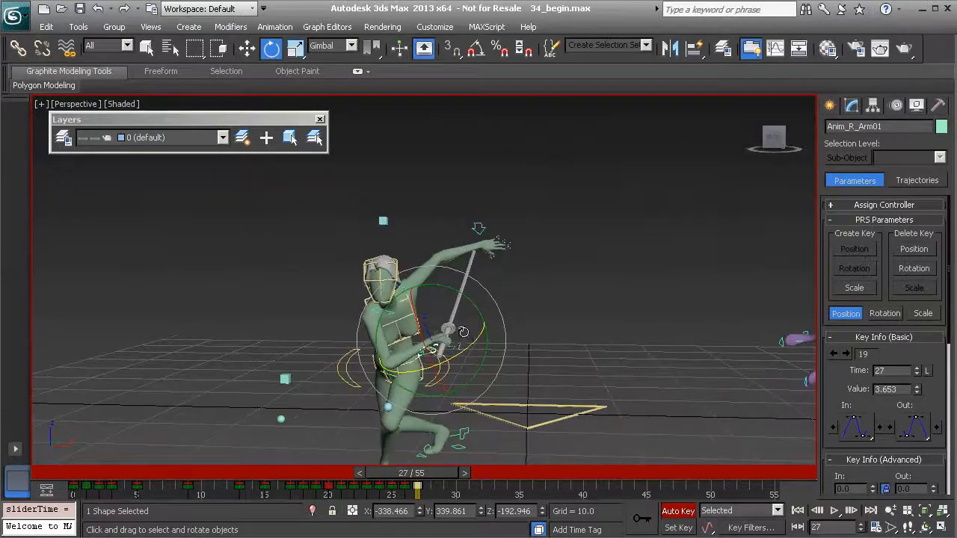
- At frame 30, move the right arm control outward to about X -6.01, Y -33.02, Z 12.08
drag(440, 474, 465, 498)
key(e)
alt+middle_drag(419, 292, 435, 332)
scroll(435, 332, up, 2)
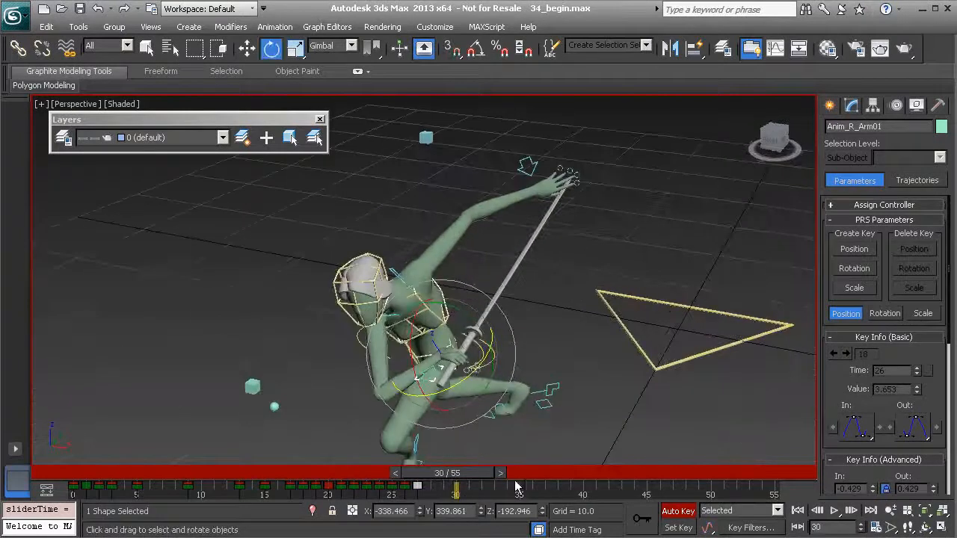
mouse_move(476, 477)
mouse_down()
mouse_move(407, 465)
mouse_move(465, 472)
mouse_move(370, 472)
mouse_move(466, 472)
mouse_up()
key(e)
alt+middle_drag(448, 366, 497, 355)
key(w)
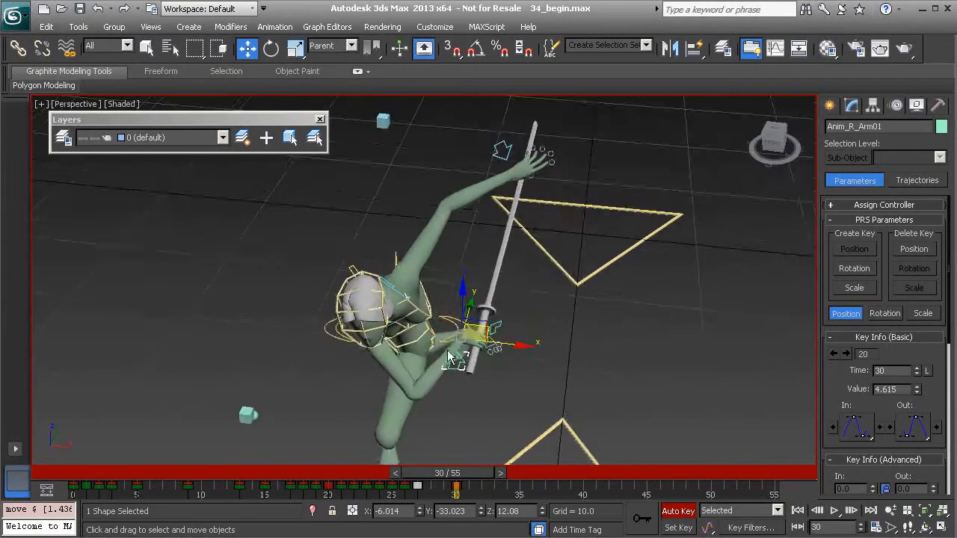
alt+middle_drag(438, 344, 455, 328)
- At frame 35, move the right arm control to about X -5.38, Y -32.59, Z 12.69
drag(491, 476, 535, 480)
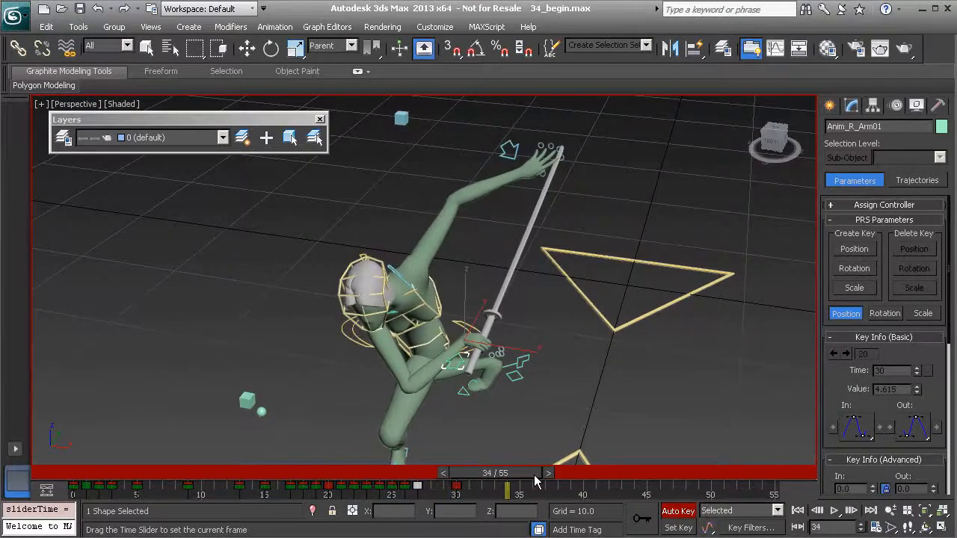
key(w)
alt+middle_drag(474, 380, 487, 376)
mouse_move(522, 473)
mouse_down()
mouse_move(512, 483)
mouse_move(527, 478)
mouse_up()
key(w)
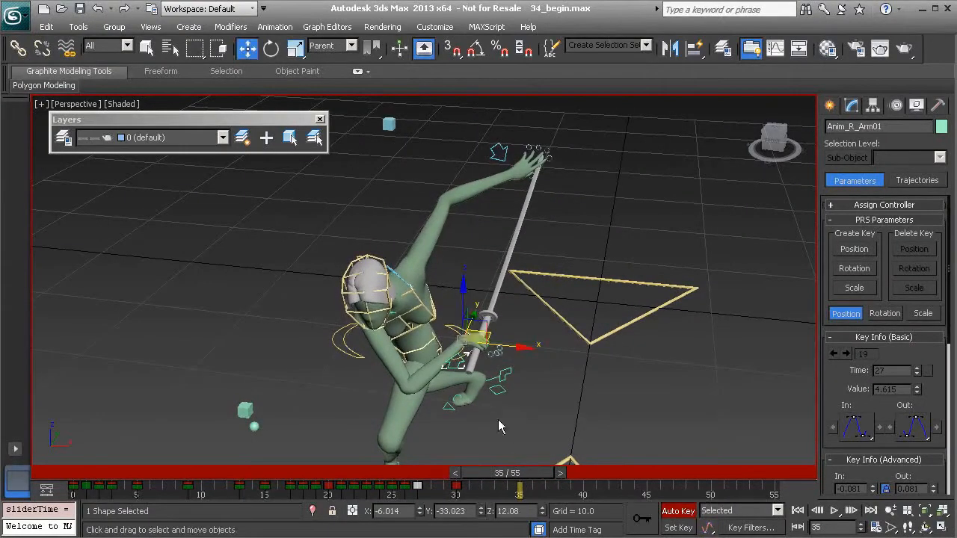
drag(464, 339, 472, 328)
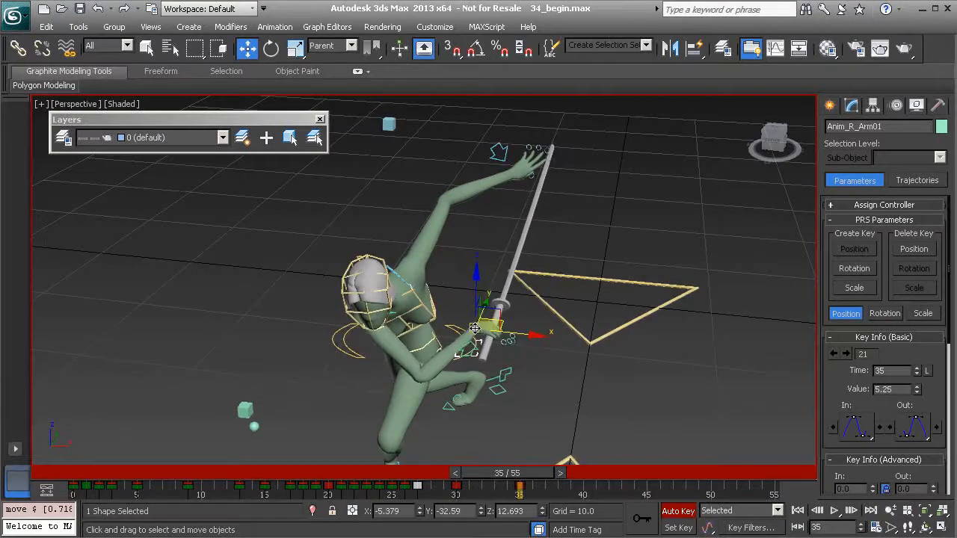
drag(533, 476, 506, 470)
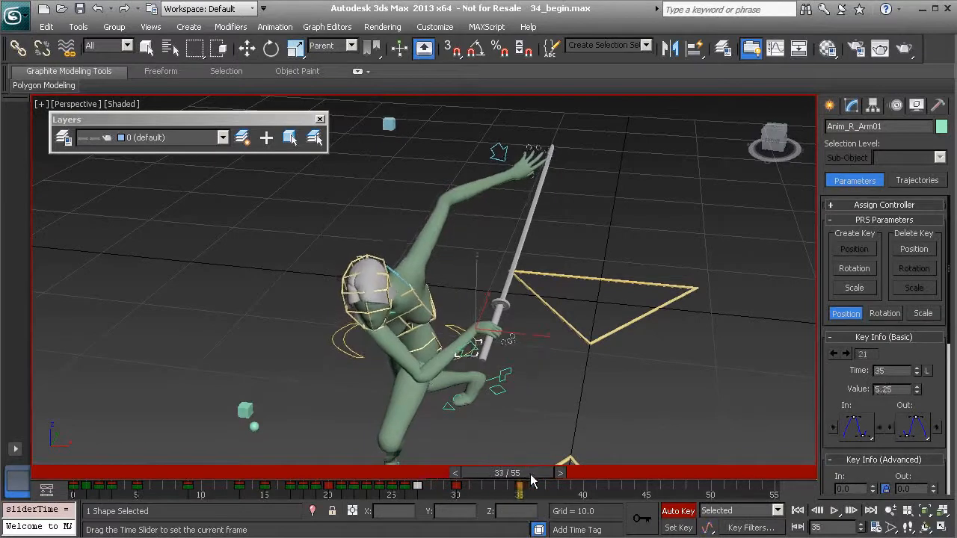
- At frame 46, move the right arm control by about 0.43 in X and -1.49 in Y
drag(612, 493, 667, 506)
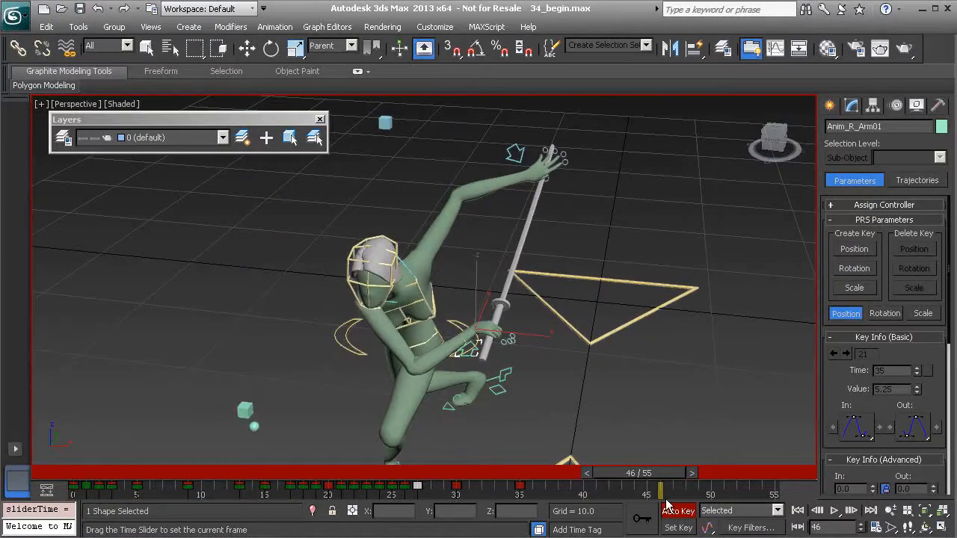
key(w)
alt+middle_drag(508, 389, 473, 346)
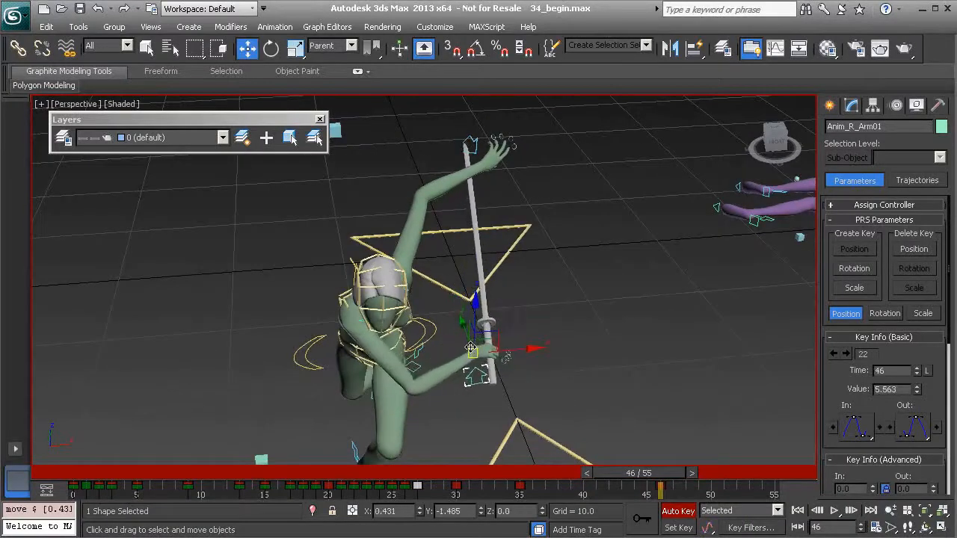
- At frame 55, move the right arm control by about -0.62 in X and 0.53 in Y
drag(678, 463, 792, 494)
key(w)
mouse_move(509, 359)
alt+middle_down()
mouse_move(536, 384)
mouse_move(491, 366)
alt+middle_up()
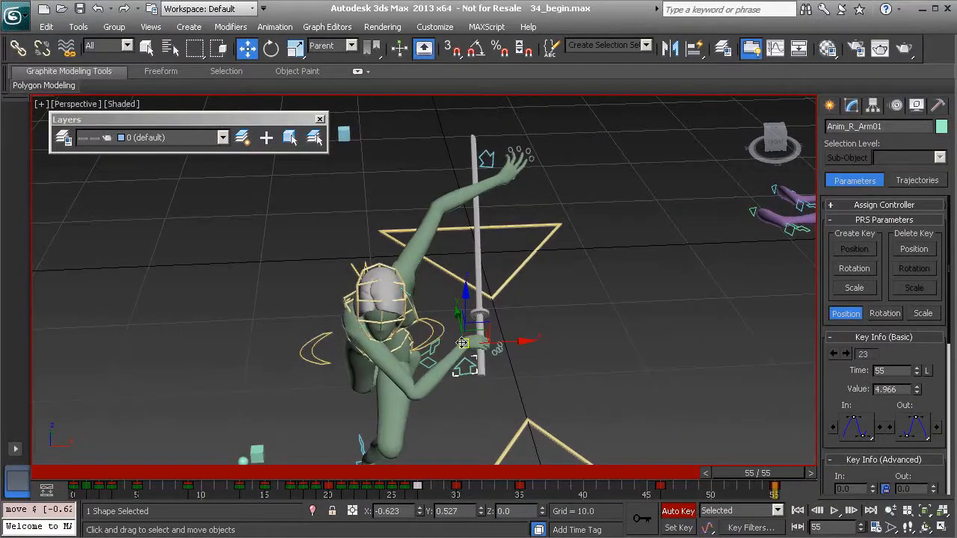
- Play back the animation from frame 22 to review the arm's follow-through and settle
drag(777, 474, 351, 473)
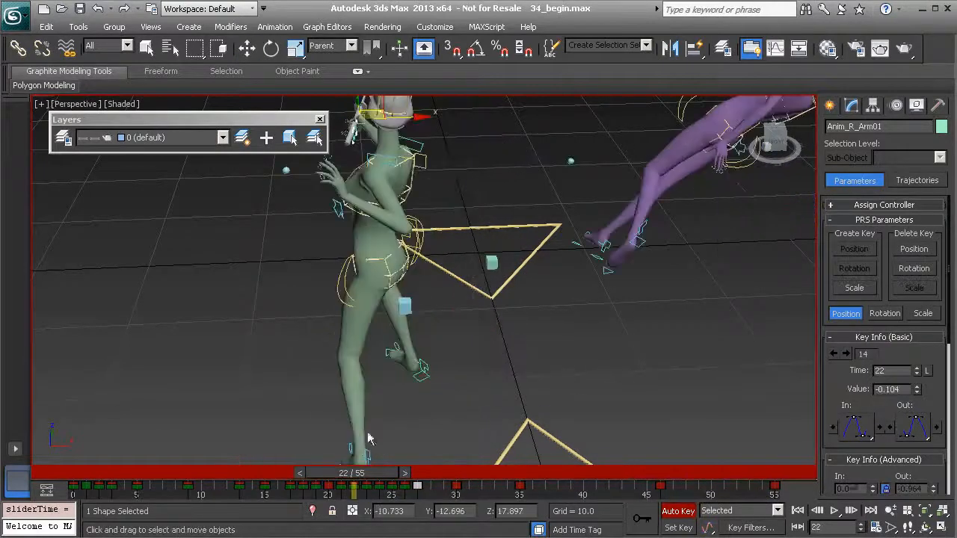
click(834, 511)
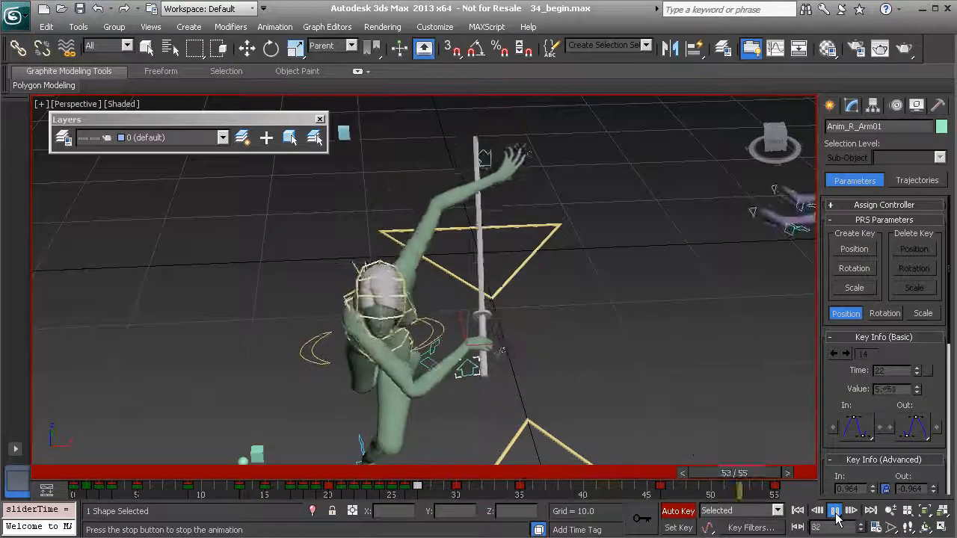
click(835, 510)
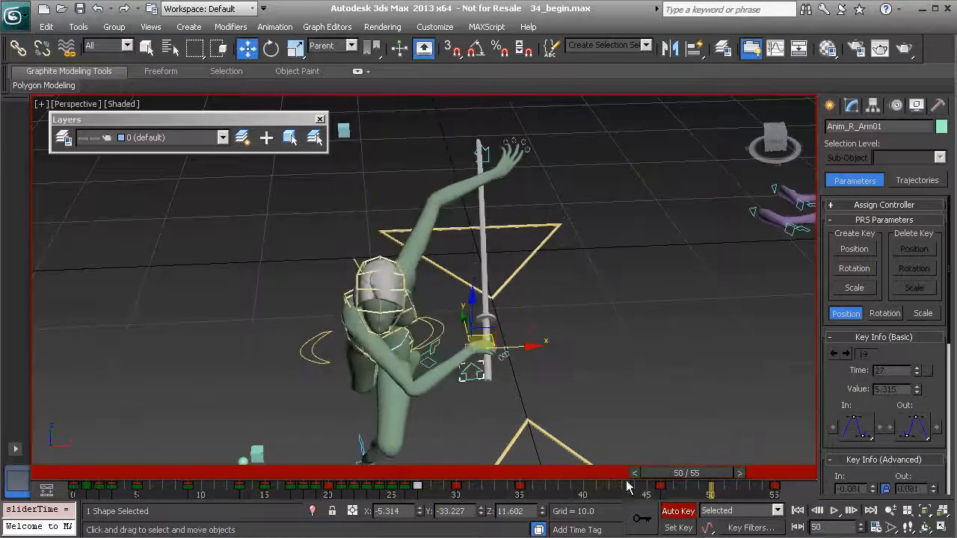
- Refine the right arm control's frame 46 position by about 0.10 in X and -0.14 in Y
drag(535, 479, 639, 478)
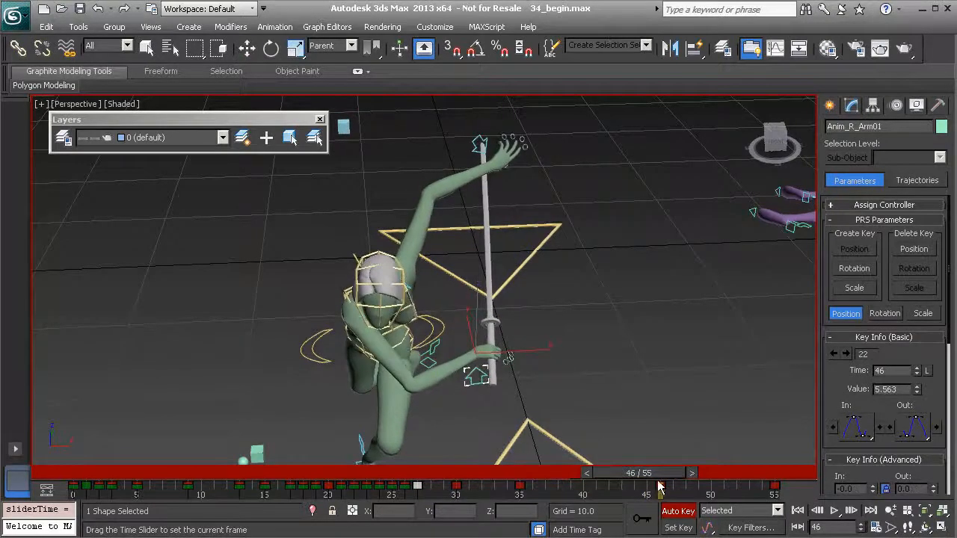
alt+middle_drag(508, 372, 470, 355)
drag(468, 353, 467, 353)
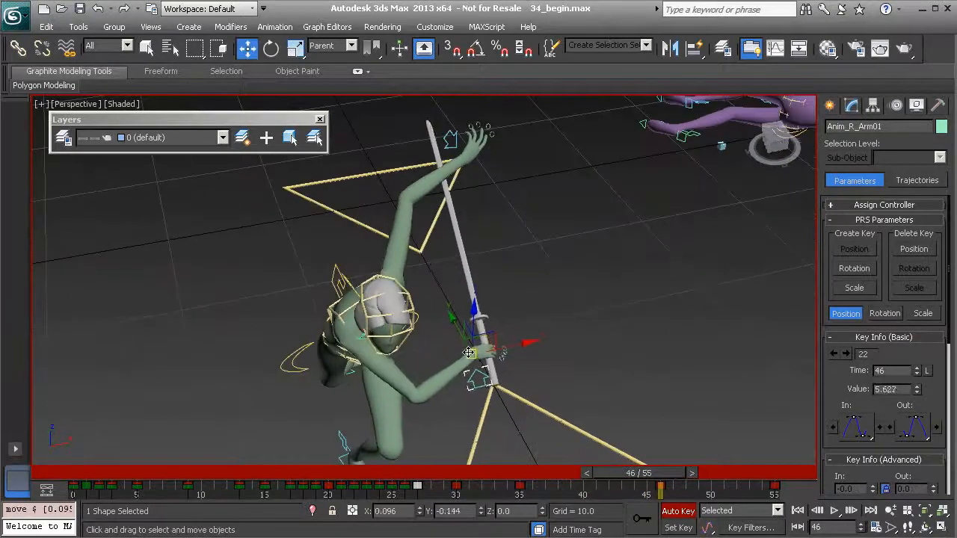
alt+middle_drag(469, 360, 426, 351)
- At frame 35, nudge the right arm control slightly inward along X and scrub the surrounding frames to check the motion
drag(639, 472, 508, 463)
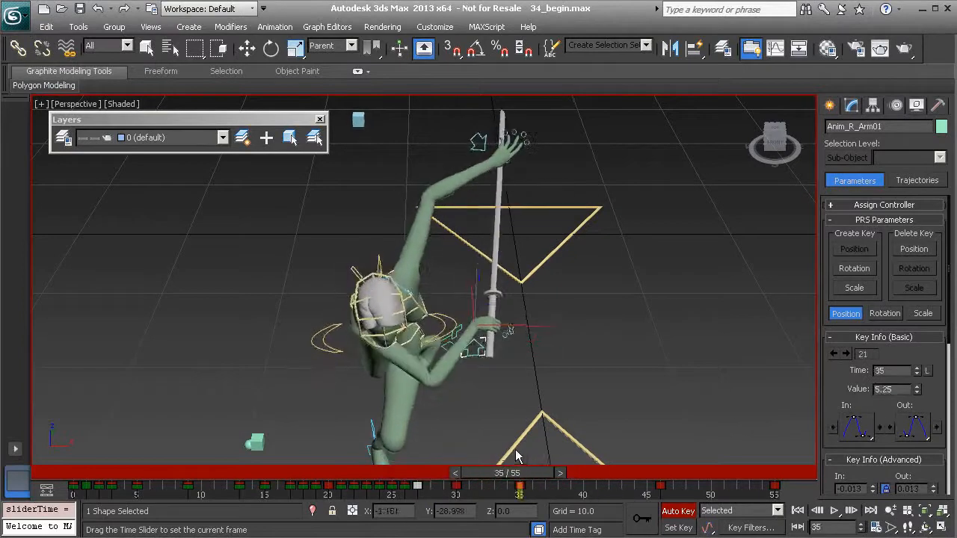
key(w)
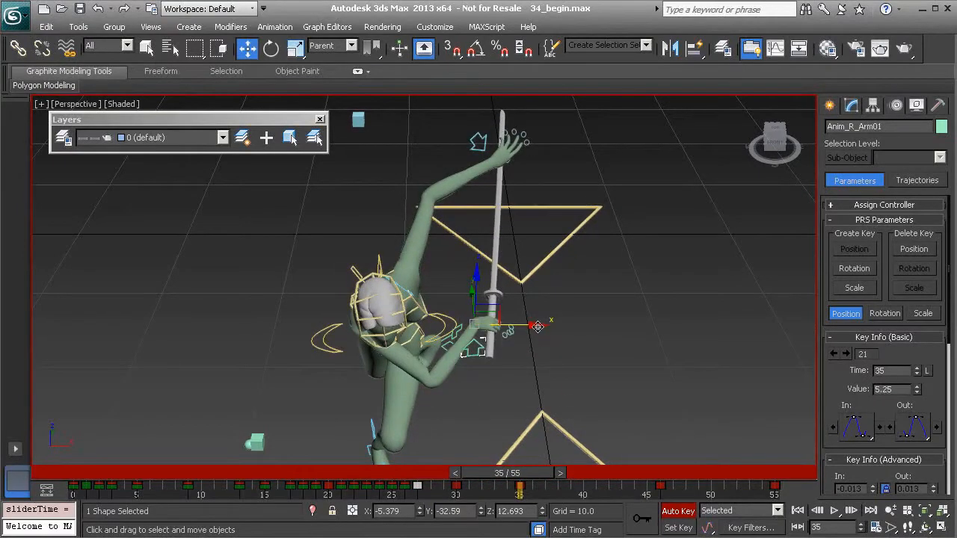
drag(538, 325, 531, 326)
drag(534, 479, 430, 469)
drag(482, 473, 575, 474)
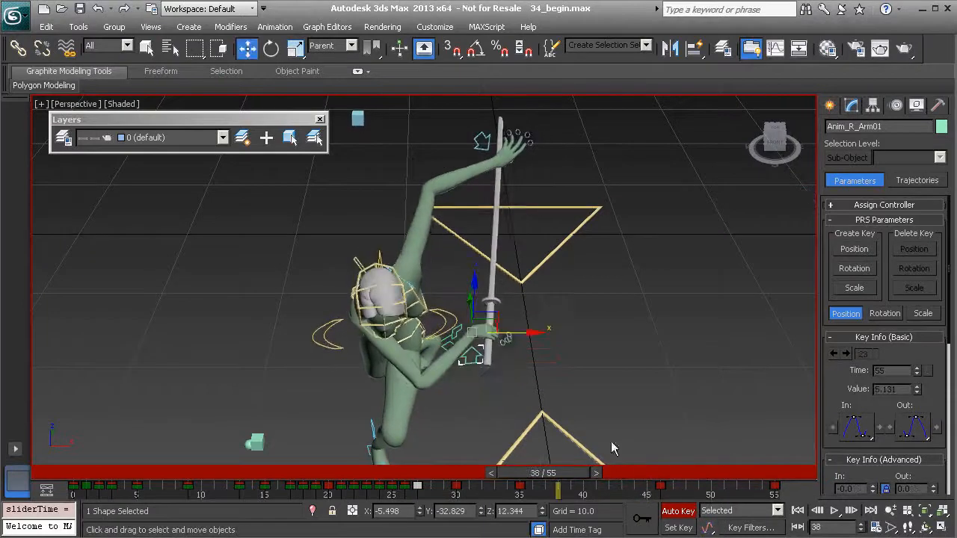
- Display the right arm control's motion trajectory and shift the control slightly inward along X at frame 30 to smooth the arc
click(917, 182)
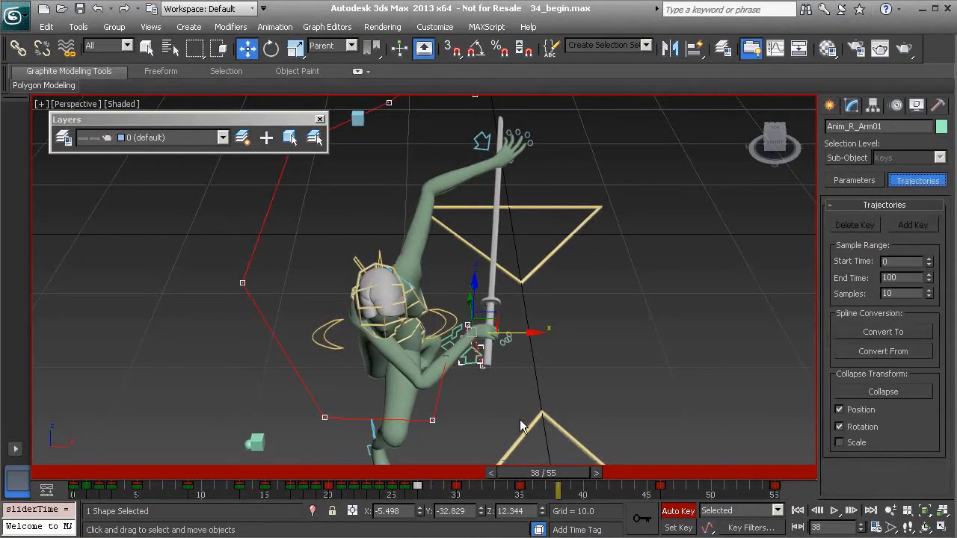
scroll(546, 423, up, 2)
drag(541, 475, 459, 472)
scroll(459, 291, up, 3)
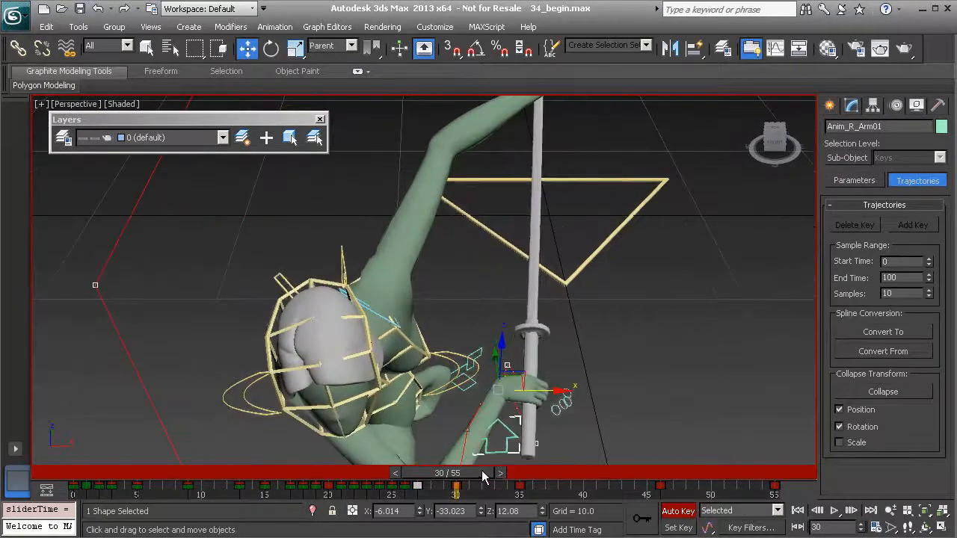
drag(486, 478, 438, 475)
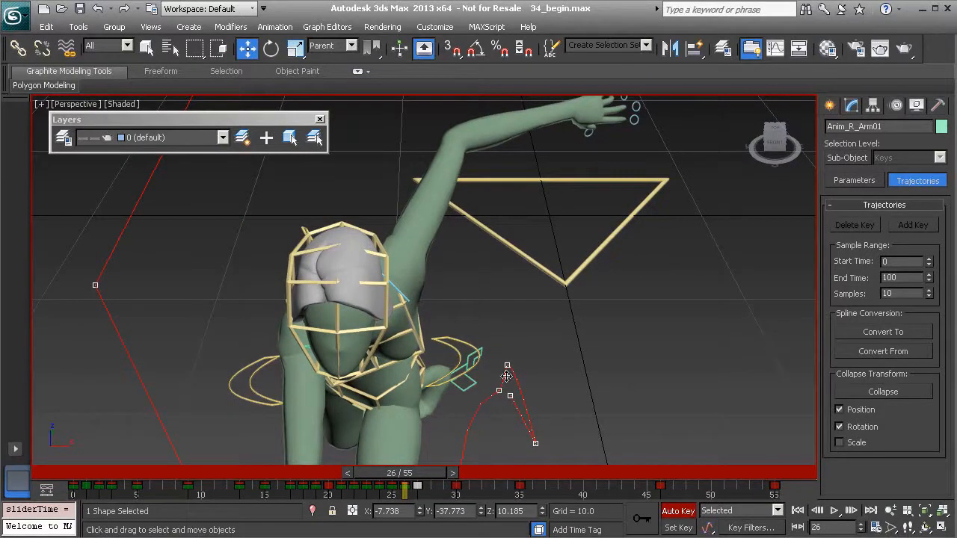
drag(422, 472, 483, 485)
alt+middle_drag(506, 439, 532, 376)
drag(533, 370, 518, 369)
- Move the right arm control by about 0.21 in X and -0.27 in Y at frame 35, and about 0.25 in X at frame 40
drag(476, 473, 527, 469)
key(w)
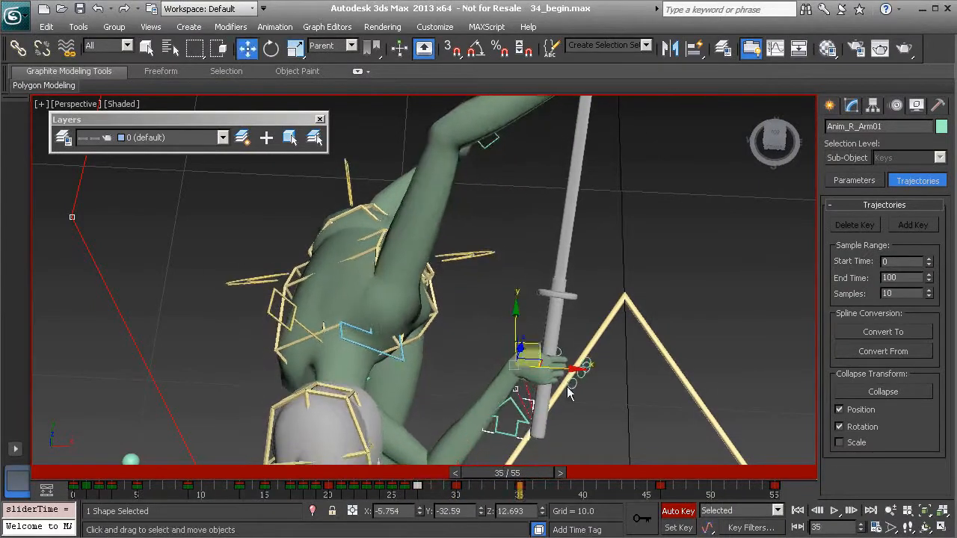
drag(538, 347, 547, 354)
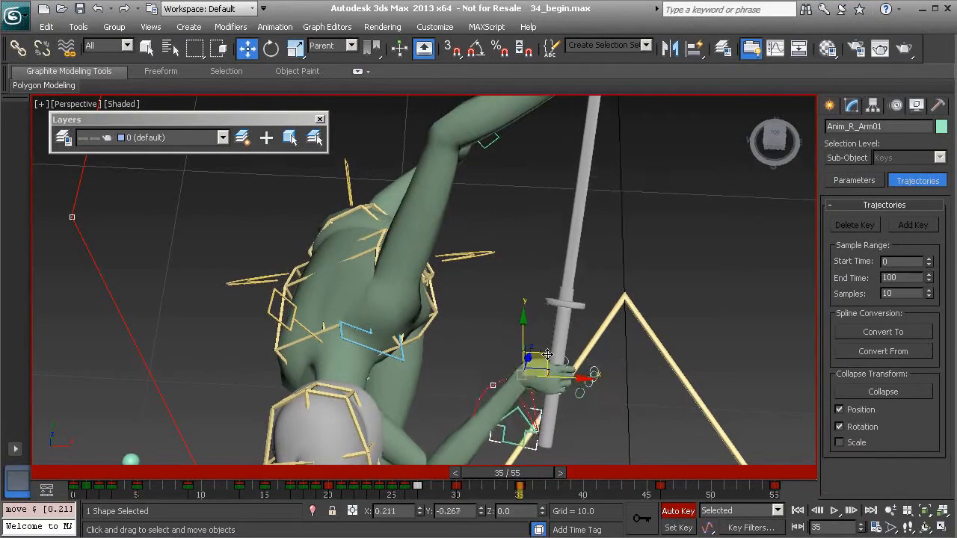
drag(521, 476, 585, 501)
drag(553, 382, 561, 380)
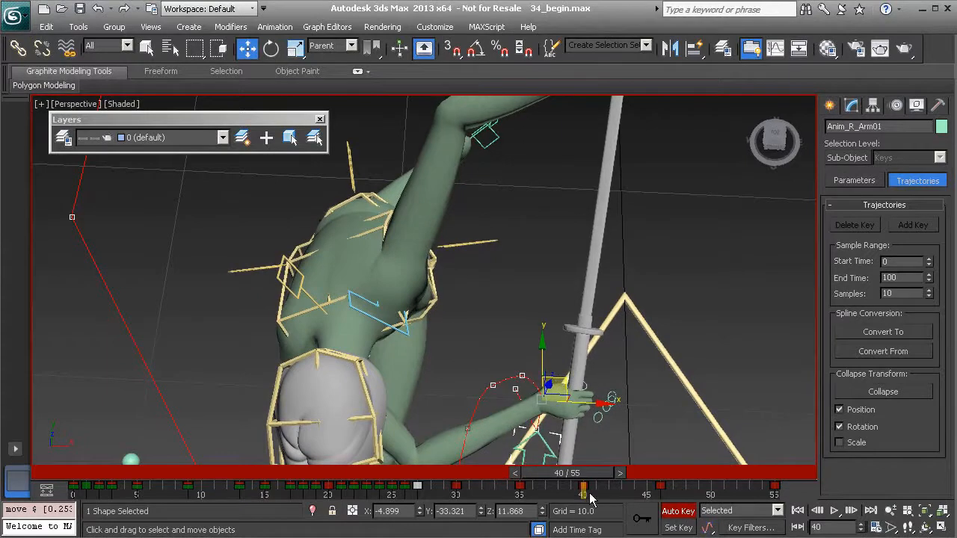
- Move the right arm control by about -0.25 in X at frame 51, and by -0.13 in X and 0.20 in Y at frame 46
drag(585, 475, 725, 500)
drag(549, 395, 539, 391)
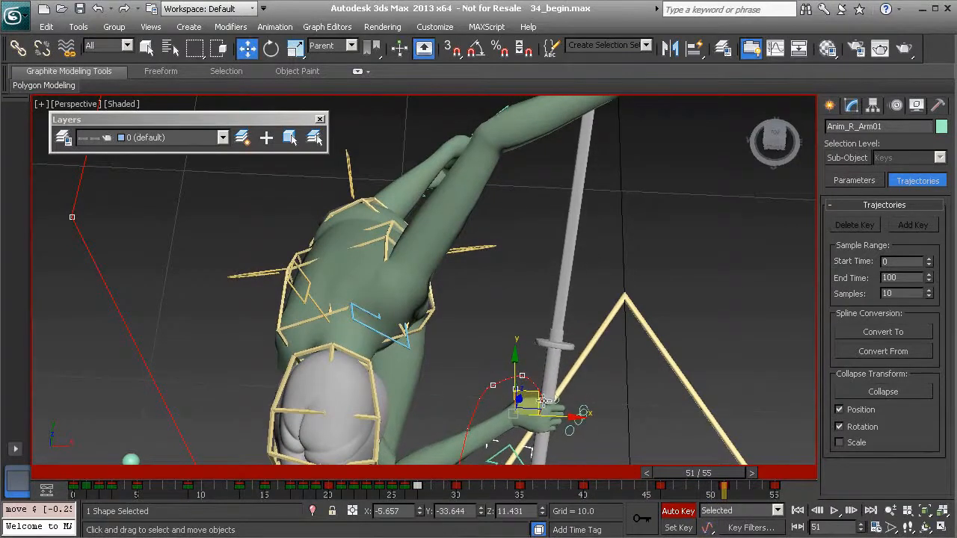
drag(718, 482, 636, 487)
key(w)
alt+middle_drag(531, 410, 657, 471)
drag(647, 473, 661, 492)
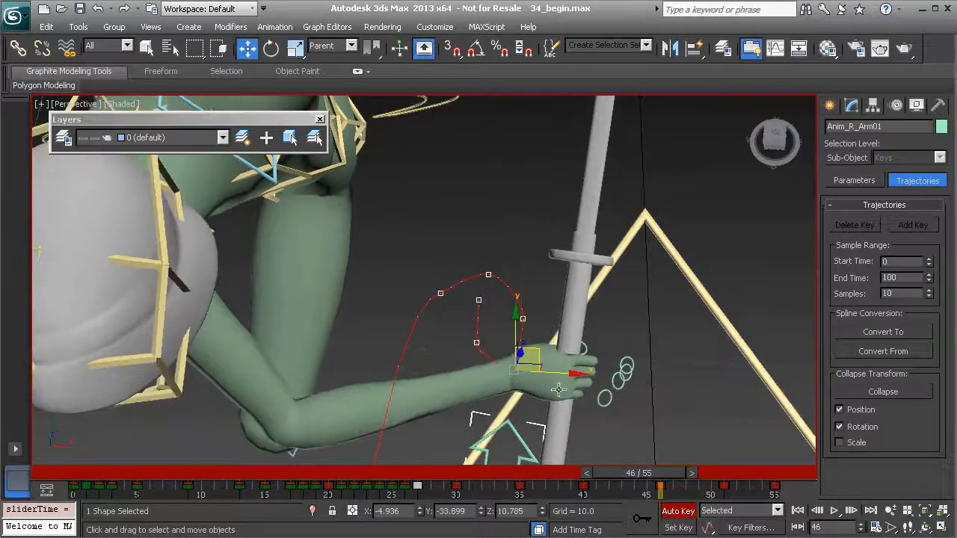
alt+middle_drag(585, 427, 538, 368)
drag(538, 349, 530, 338)
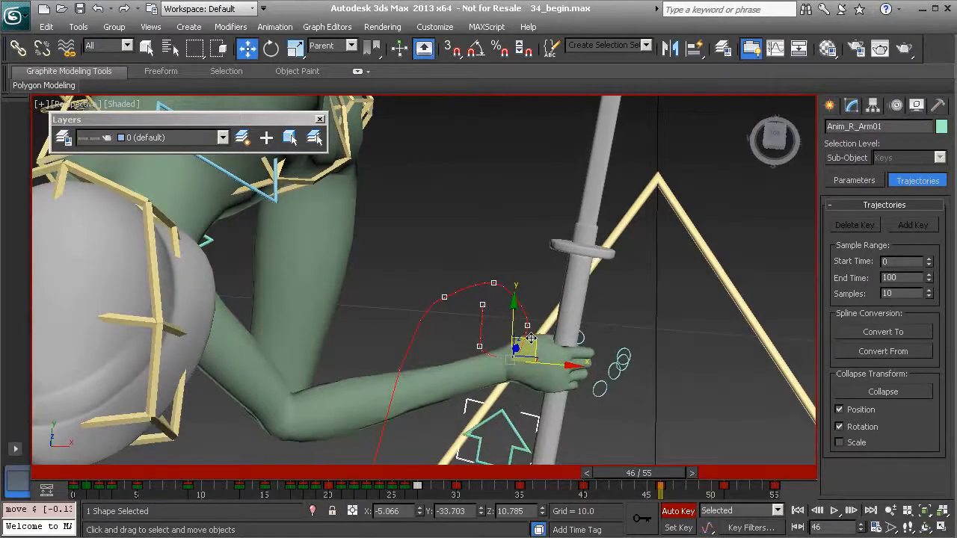
- Fine-tune the right arm control's position in the XY plane at frames 51 and 55
drag(656, 468, 714, 500)
key(w)
mouse_move(502, 329)
mouse_down()
mouse_move(514, 336)
mouse_move(504, 332)
mouse_up()
drag(723, 477, 759, 484)
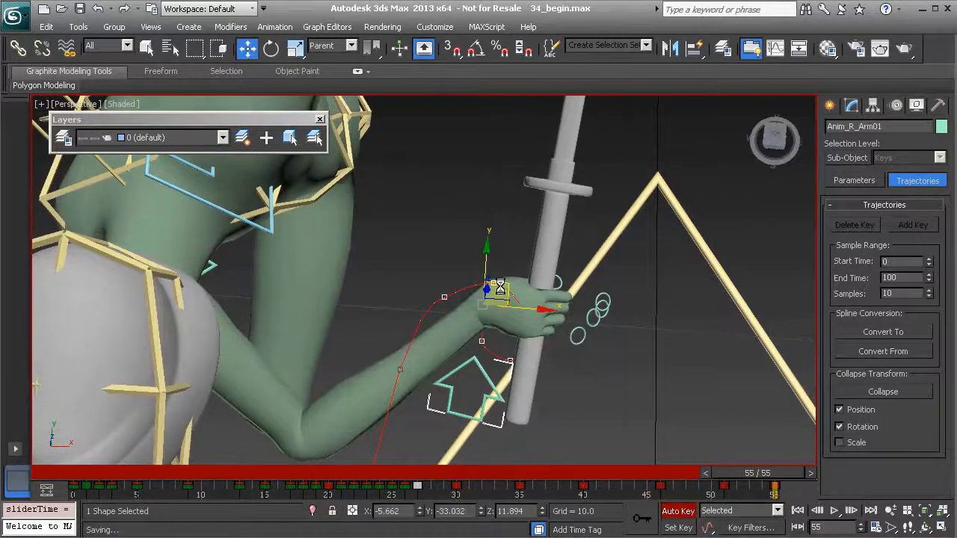
drag(506, 287, 508, 293)
- Play back the sword swing and examine the right arm's follow-through and trajectory from several angles
drag(782, 476, 340, 474)
alt+middle_drag(493, 265, 578, 368)
click(834, 510)
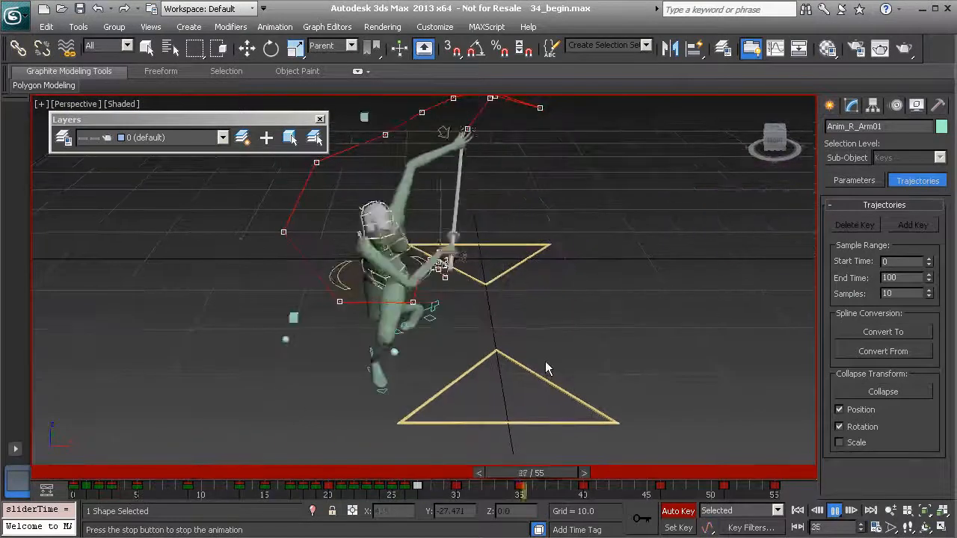
alt+middle_drag(545, 361, 521, 318)
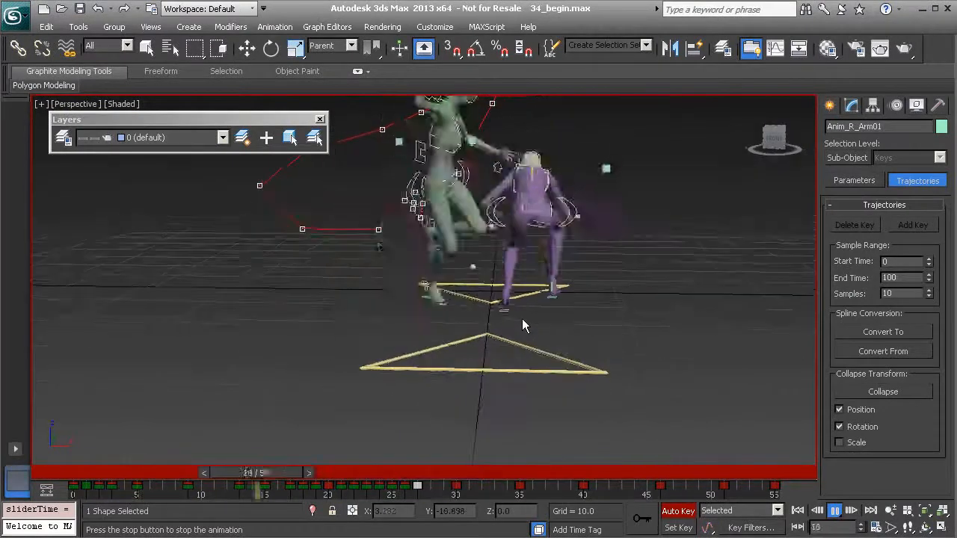
click(834, 510)
key(w)
alt+middle_drag(371, 202, 428, 241)
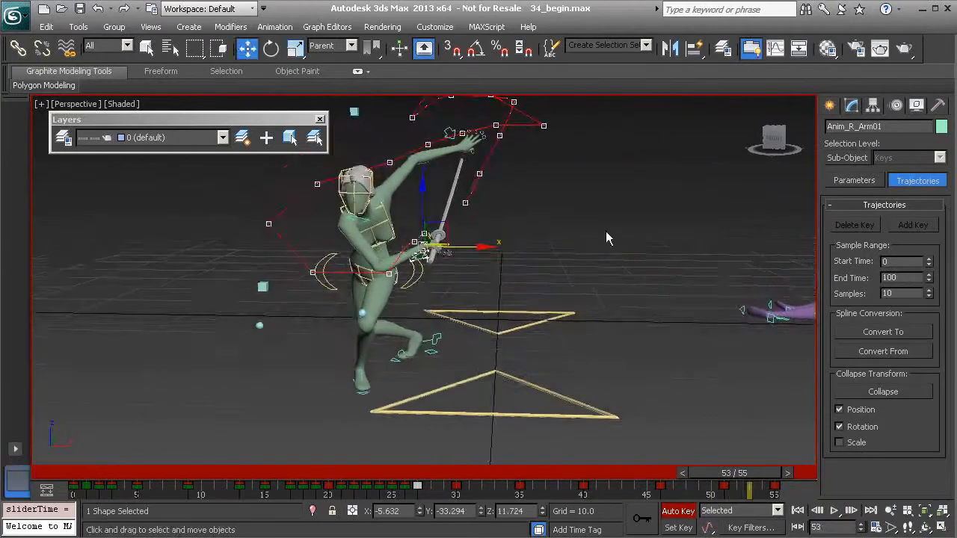
- Turn off the trajectory display and hide the controls_layer
click(852, 181)
alt+middle_drag(532, 258, 528, 265)
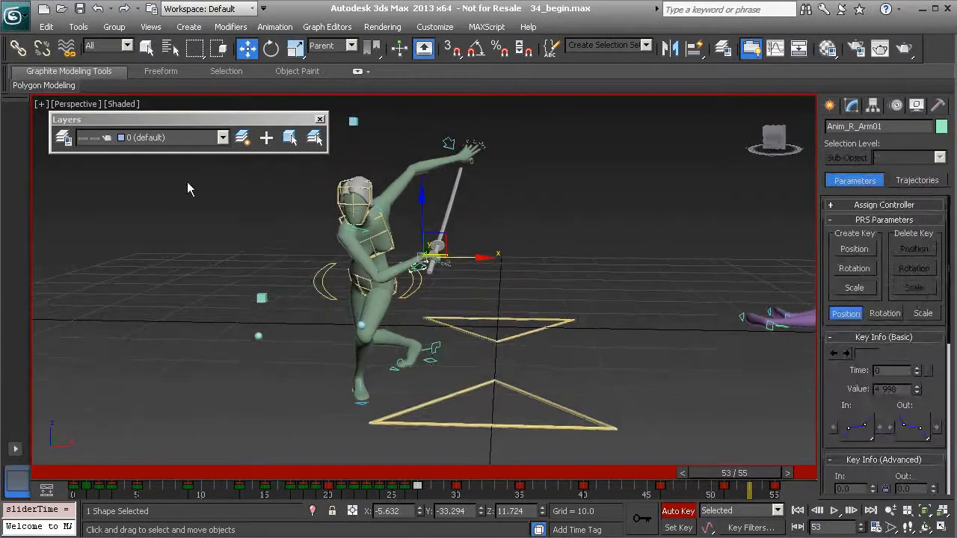
click(64, 139)
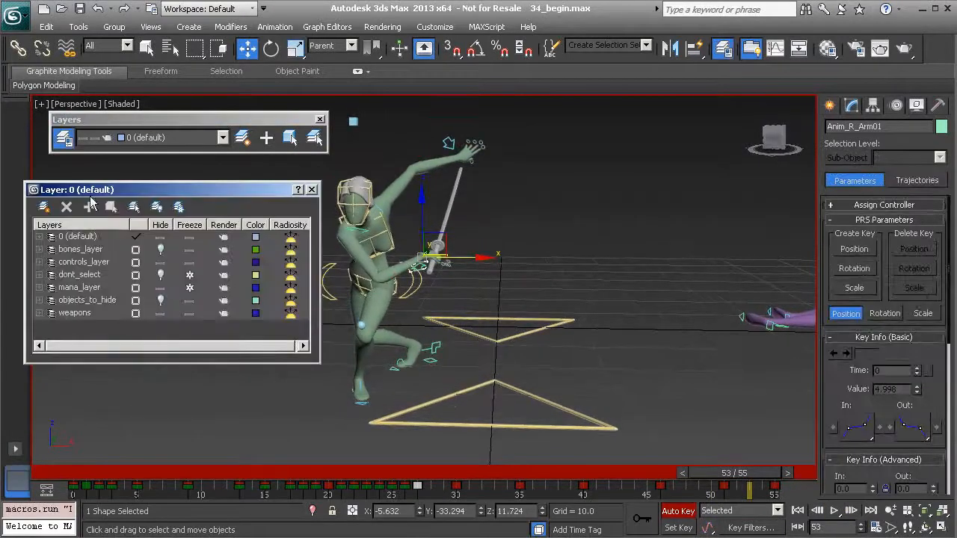
click(160, 262)
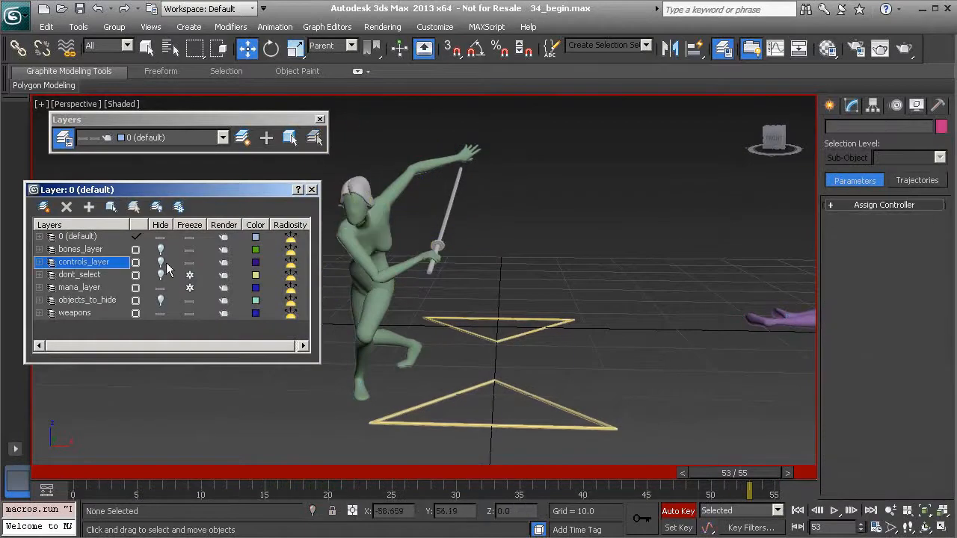
click(311, 189)
- Play back the animation without the rig controls and review the green character's swing and settle from several angles
alt+middle_drag(436, 242, 441, 239)
drag(726, 472, 423, 472)
click(835, 512)
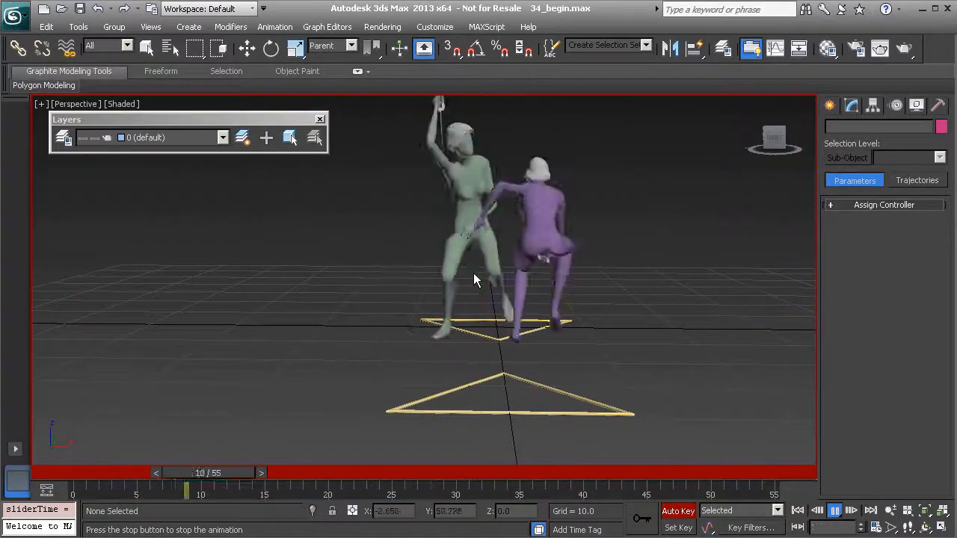
alt+middle_drag(470, 264, 474, 286)
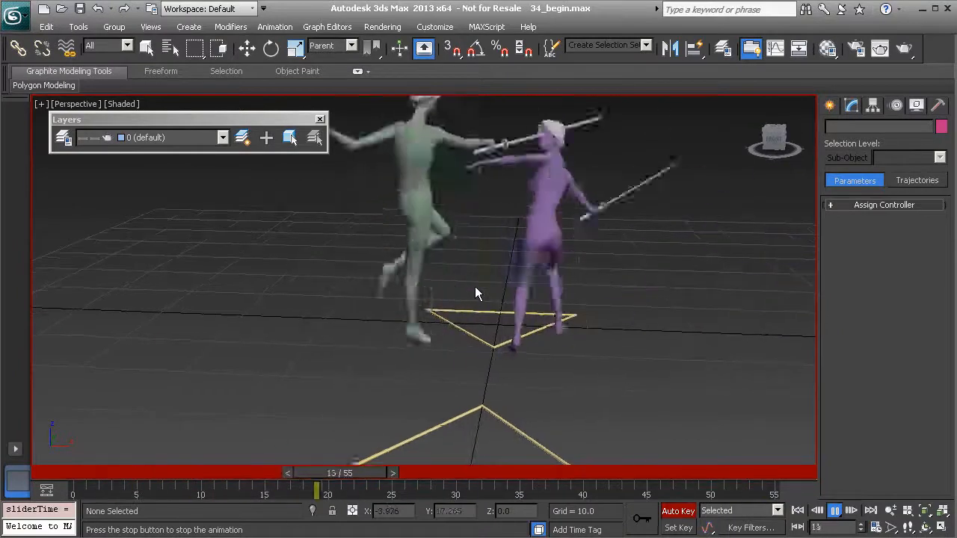
mouse_move(478, 285)
alt+middle_down()
mouse_move(471, 299)
mouse_move(485, 285)
alt+middle_up()
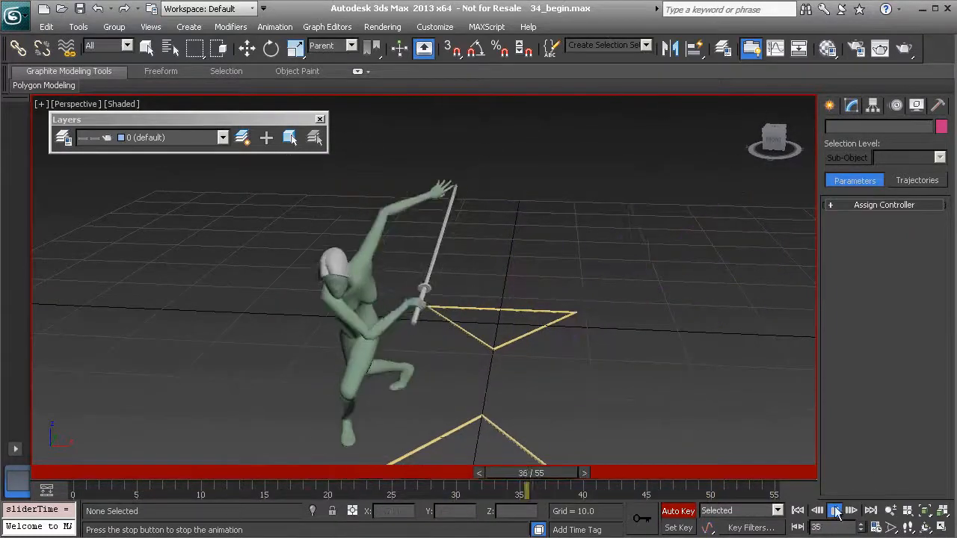
key(/)
alt+middle_drag(435, 304, 436, 287)
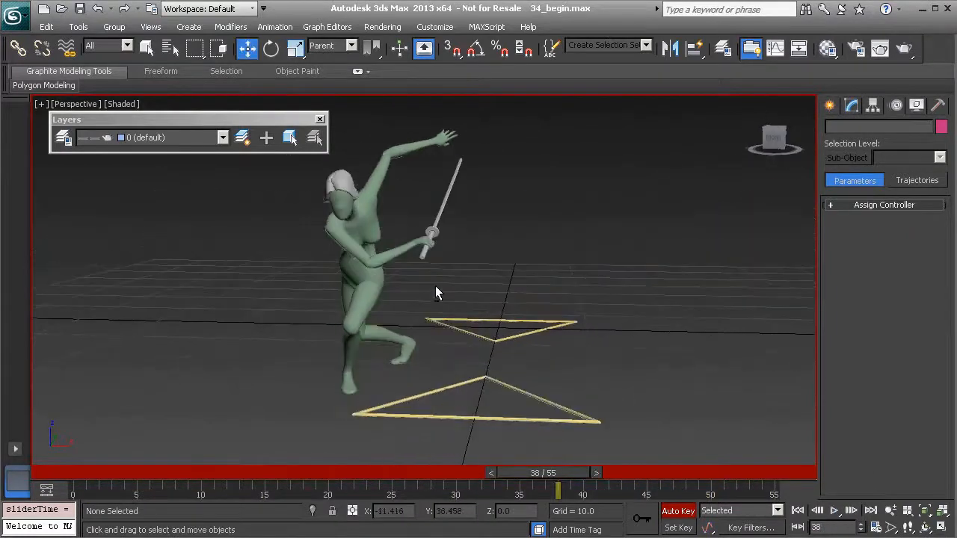
- Unhide the controls_layer and select the right arm control with the Rotate tool active
click(64, 139)
click(160, 263)
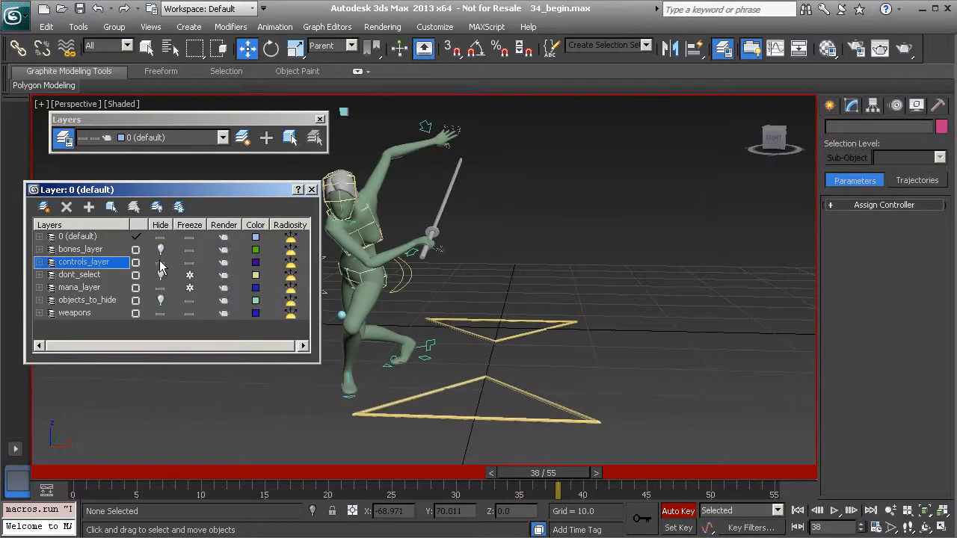
click(311, 192)
click(411, 252)
mouse_move(437, 262)
alt+middle_down()
mouse_move(454, 292)
mouse_move(439, 278)
alt+middle_up()
key(e)
alt+middle_drag(478, 341, 461, 342)
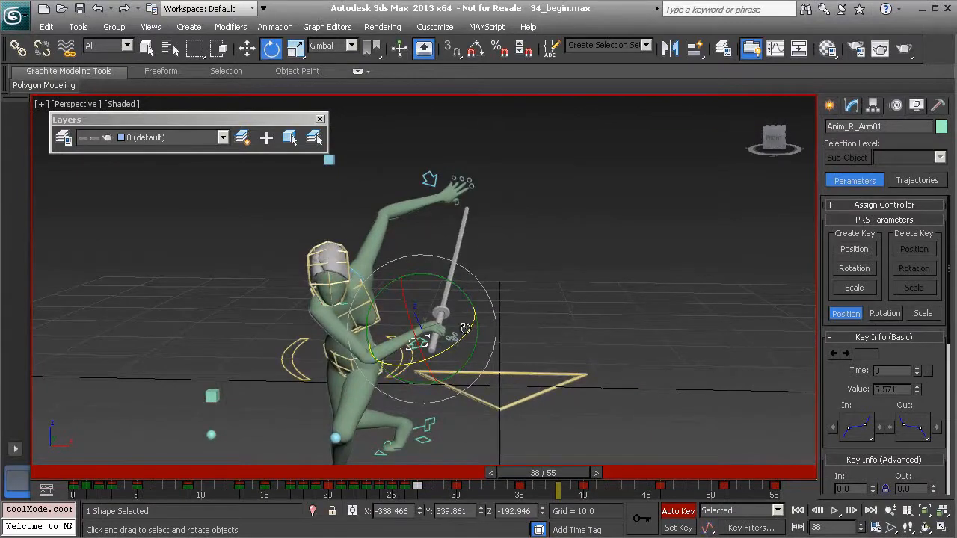
- At frame 32, rotate the right arm control about 28 degrees in Z and 5.6 degrees in X to swing the sword further through
drag(544, 479, 413, 468)
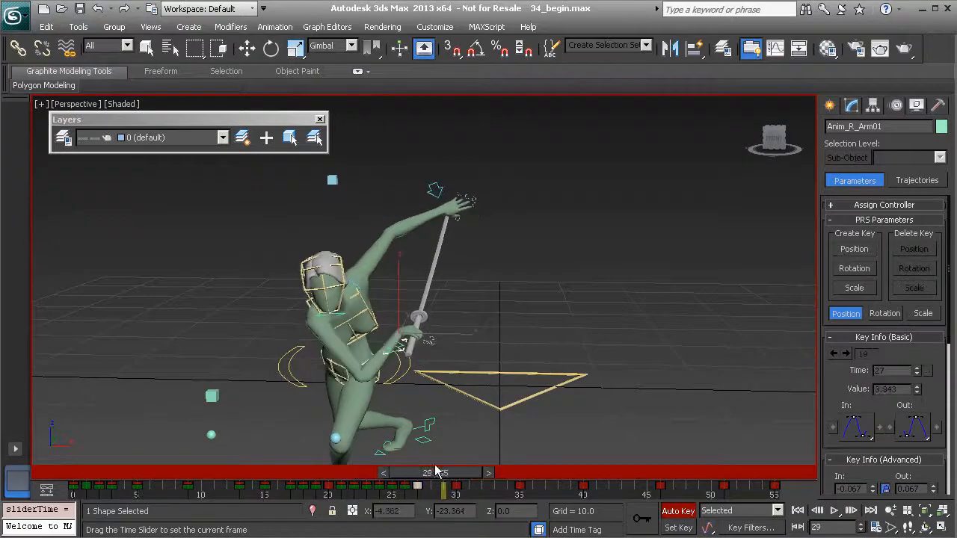
drag(478, 474, 434, 472)
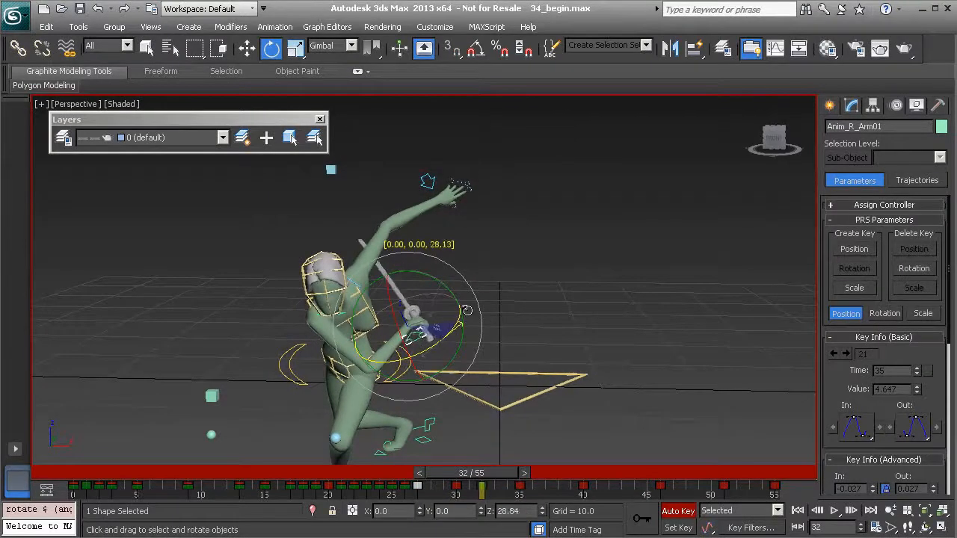
alt+middle_drag(462, 315, 414, 348)
scroll(425, 366, up, 2)
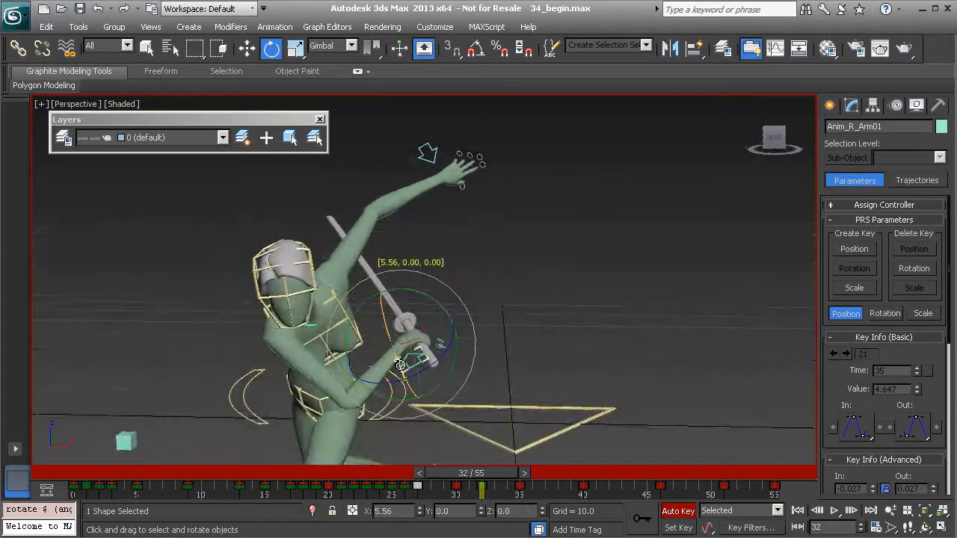
drag(494, 470, 467, 469)
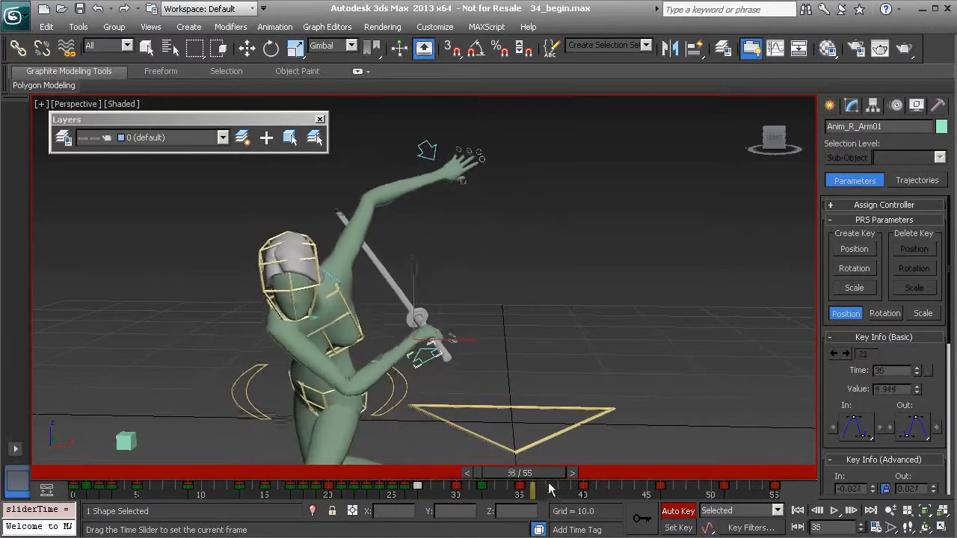
- At frame 42, rotate the right arm control back by about -18 degrees in Z and scrub the surrounding frames to check the sword
drag(566, 491, 605, 497)
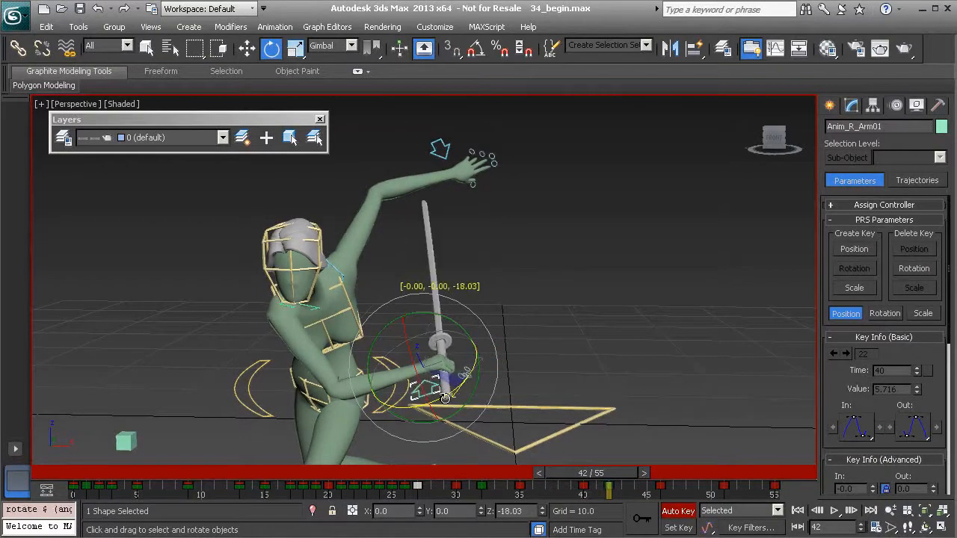
drag(445, 398, 462, 392)
drag(595, 473, 577, 482)
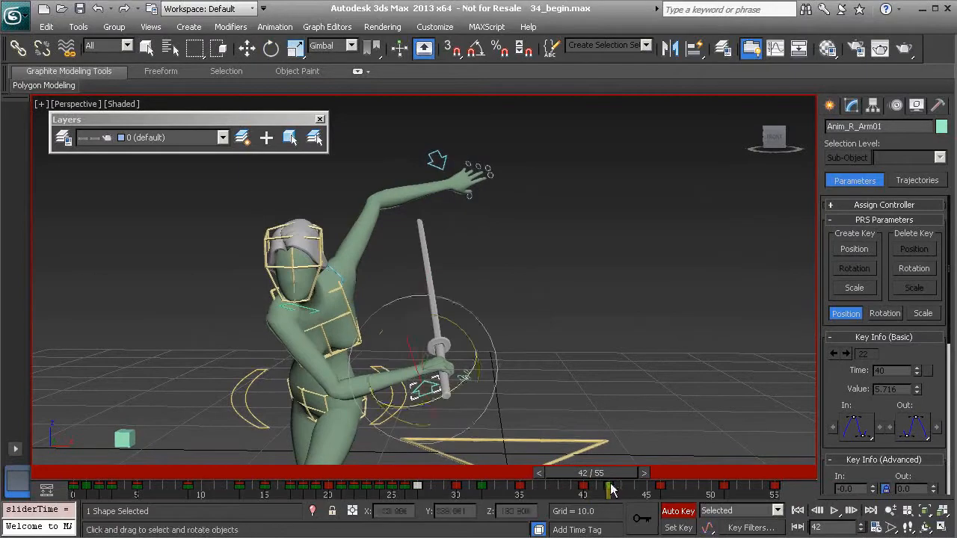
- Rotate the right arm control to about -171.3 in Z at frame 52 and about -173.1 in Z at frame 55
drag(632, 478, 736, 511)
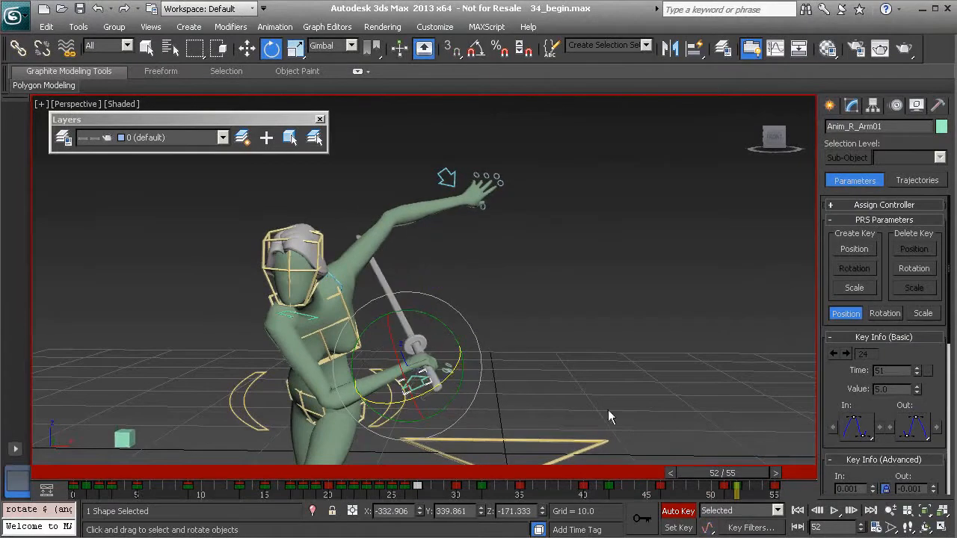
drag(729, 478, 786, 486)
key(e)
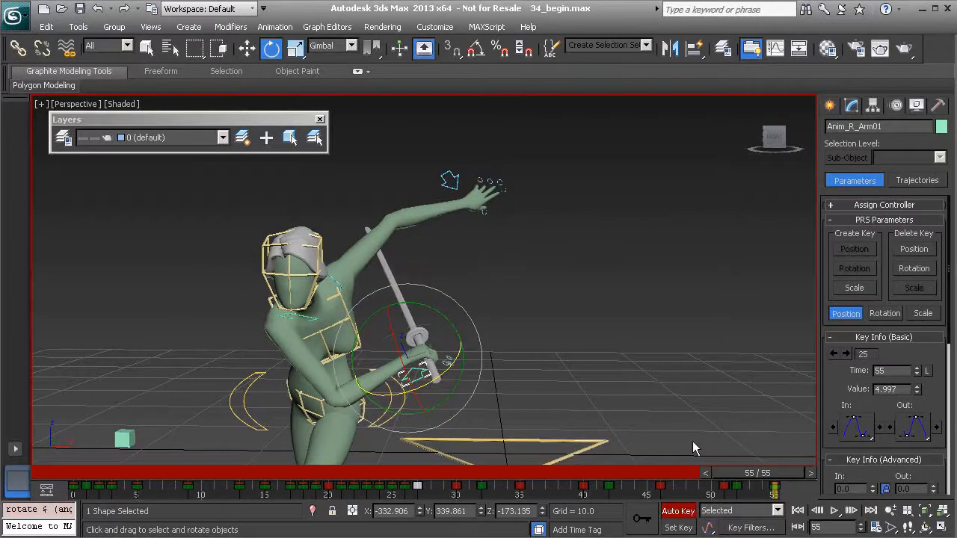
- Go back to frame 24 and hide the controls_layer again for a clean view of both characters
drag(757, 473, 376, 473)
click(63, 139)
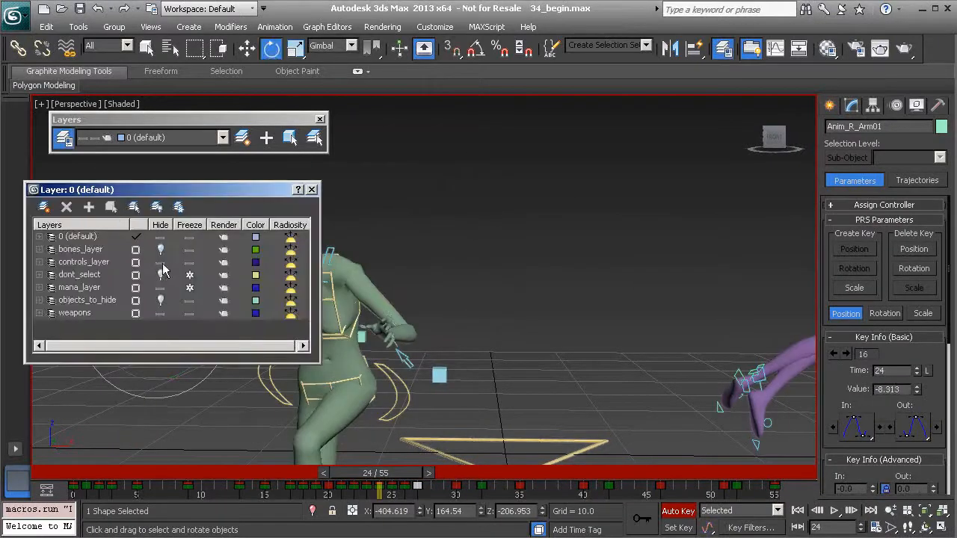
click(162, 262)
click(311, 189)
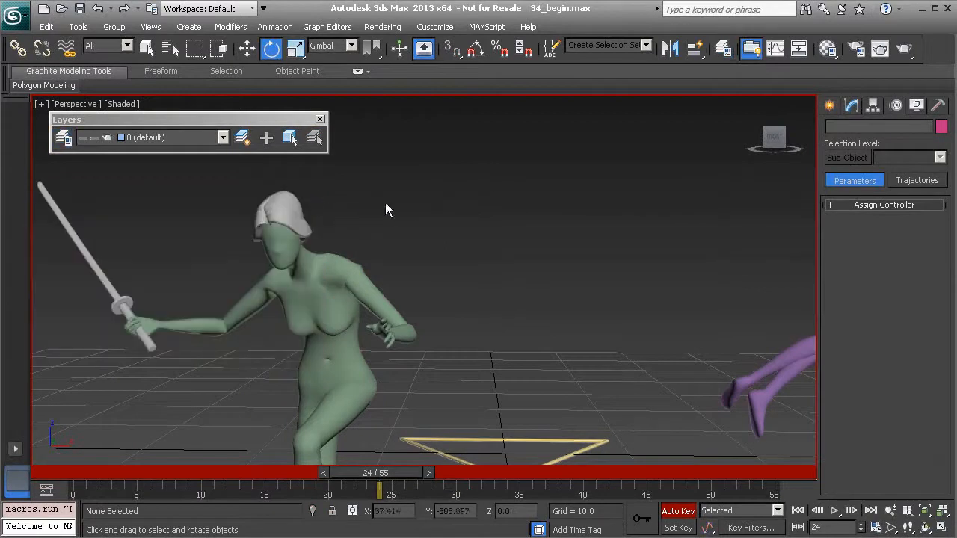
- Play back the full fight animation and review both characters' motion from the front and the opposite side
click(834, 511)
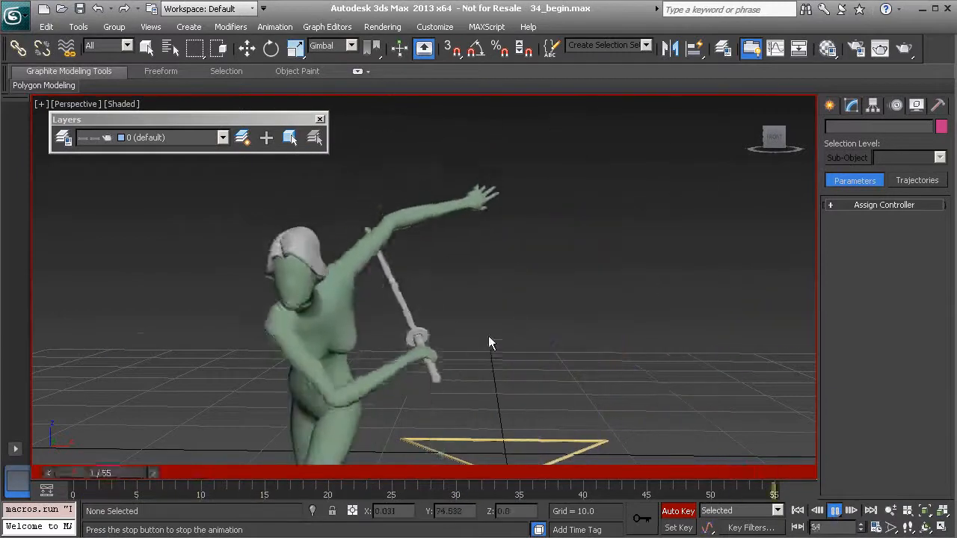
scroll(488, 335, down, 3)
mouse_move(396, 315)
alt+middle_down()
mouse_move(502, 347)
mouse_move(398, 334)
mouse_move(511, 351)
mouse_move(522, 292)
mouse_move(522, 312)
mouse_move(440, 343)
mouse_move(501, 331)
mouse_move(427, 344)
mouse_move(327, 319)
mouse_move(406, 308)
alt+middle_up()
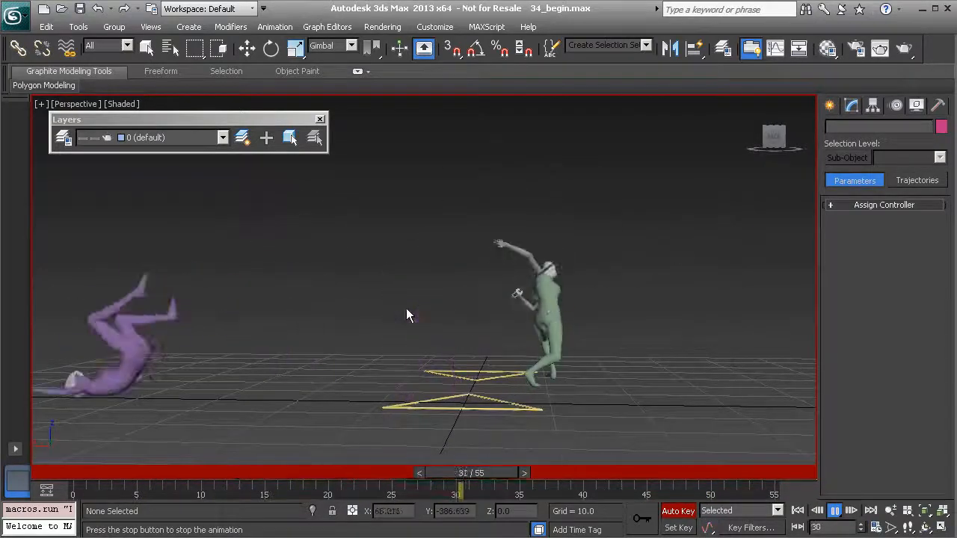
alt+middle_drag(524, 343, 414, 344)
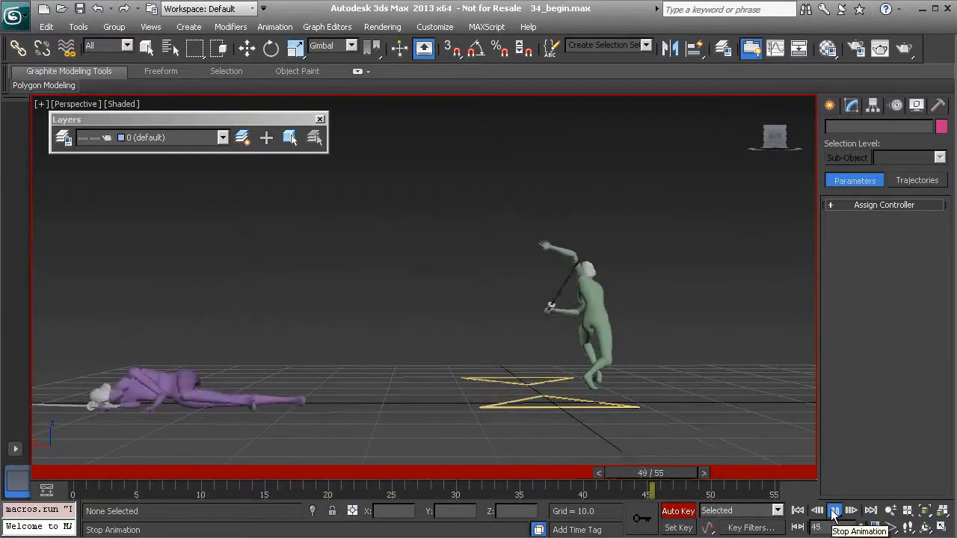
- Scrub back and forth between about frames 29 and 45 to examine the purple character's fall and the green character's sword follow-through
drag(690, 473, 619, 489)
drag(468, 486, 439, 486)
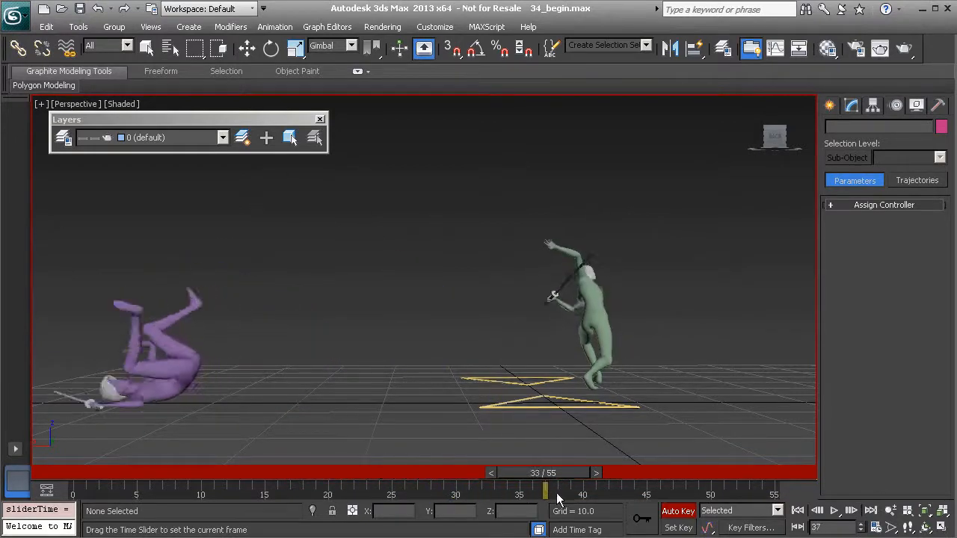
drag(614, 508, 439, 500)
drag(647, 515, 479, 494)
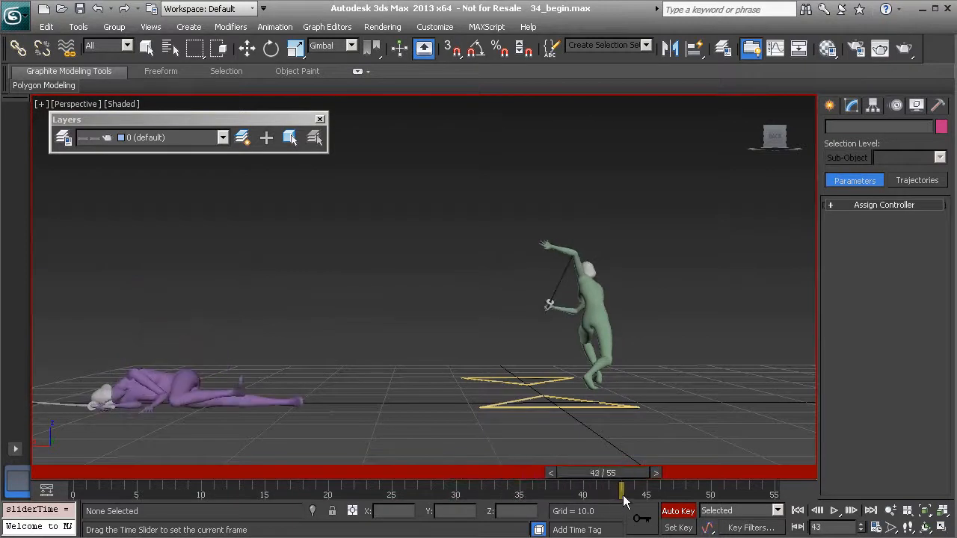
drag(564, 496, 448, 501)
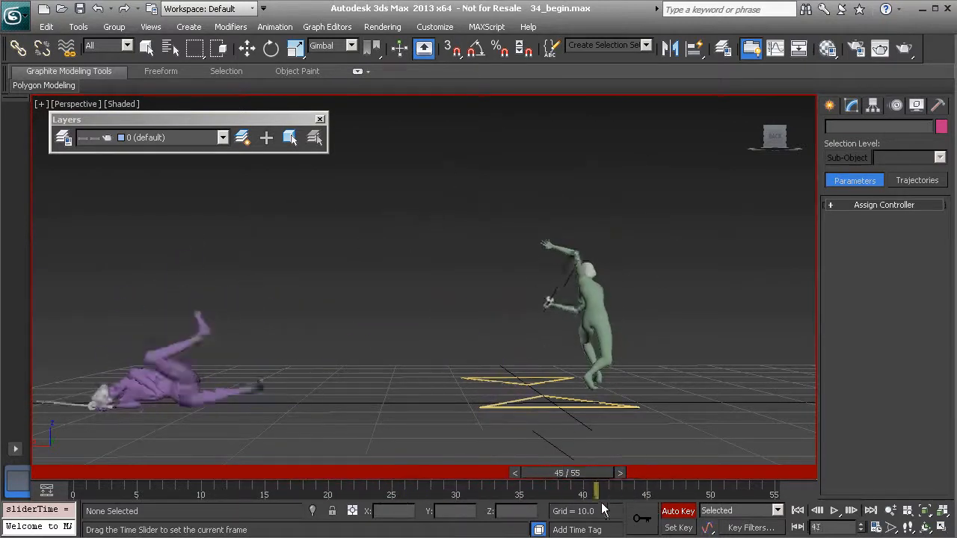
drag(460, 499, 567, 502)
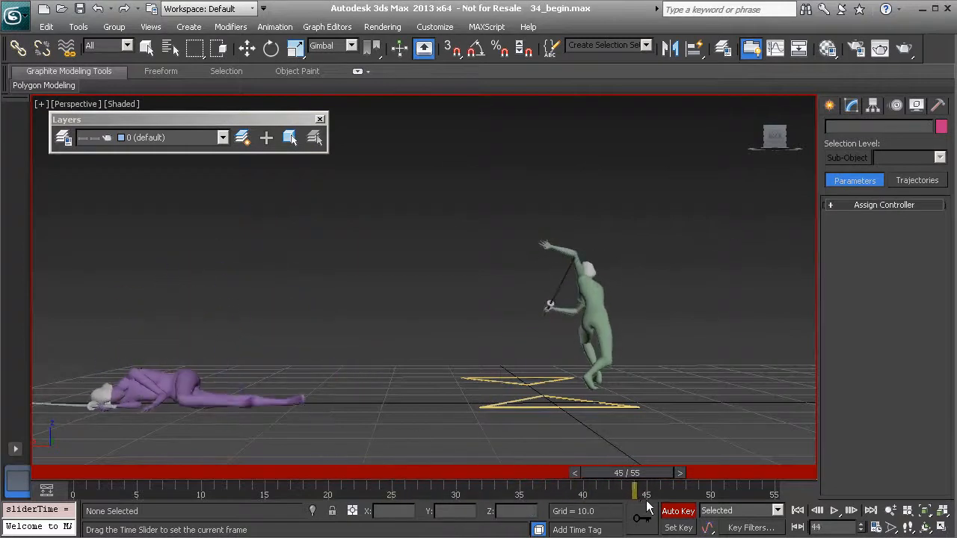
drag(671, 485, 468, 448)
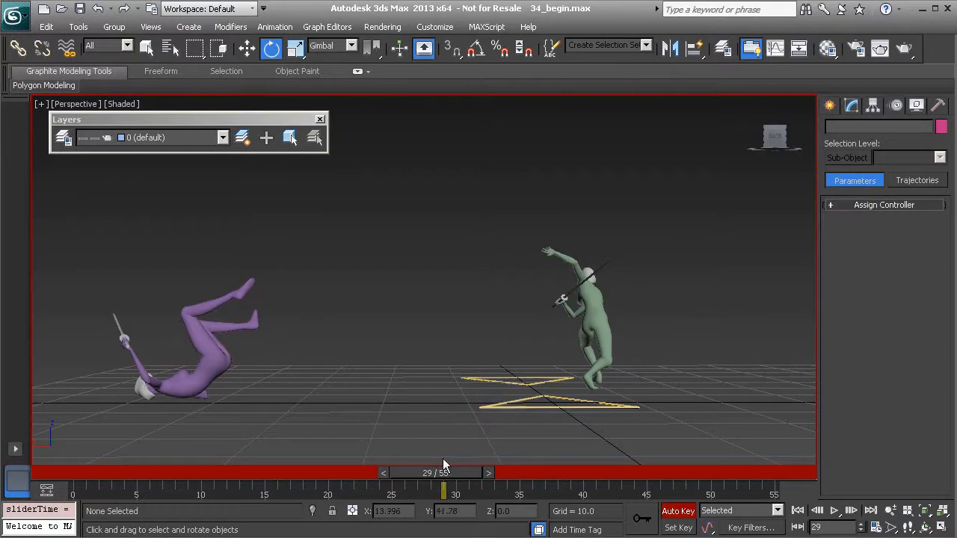
- Go to frame 15 and unhide the controls_layer and dont_select layers so the rig controls can be selected
drag(439, 478, 268, 459)
key(e)
key(e)
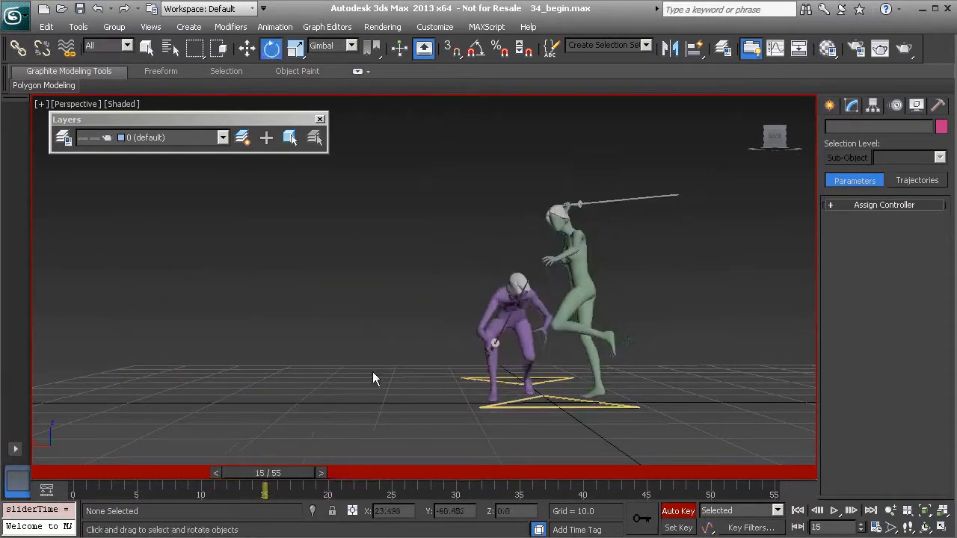
middle_drag(341, 344, 333, 345)
click(63, 138)
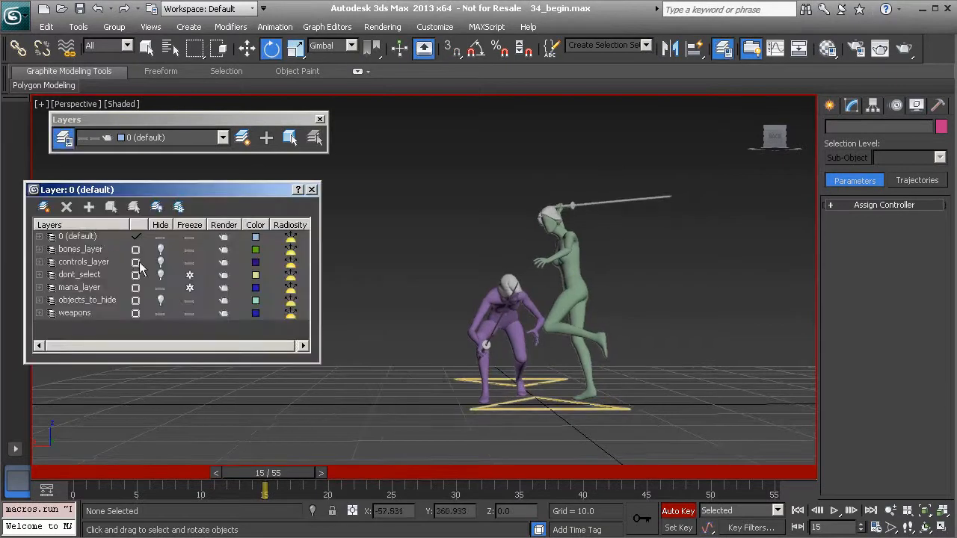
middle_drag(370, 323, 399, 328)
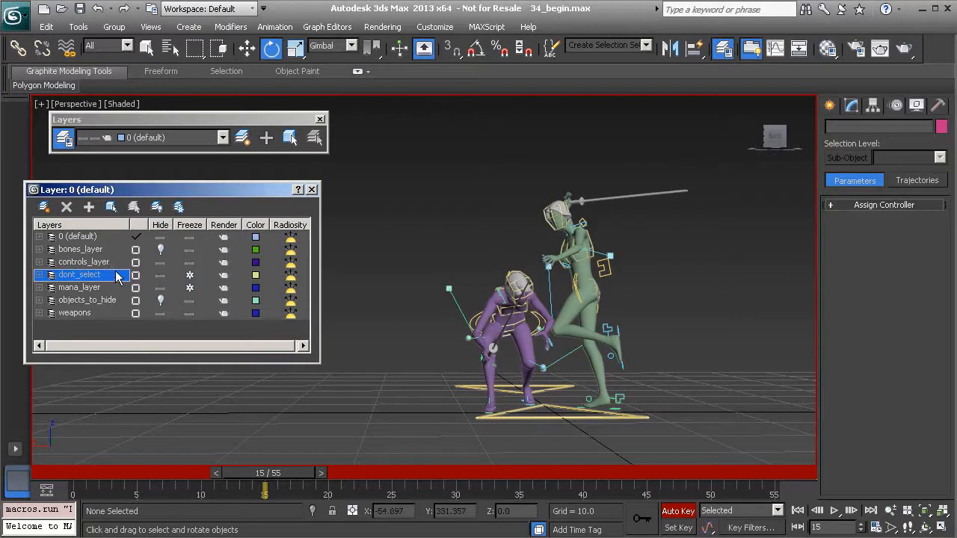
alt+middle_drag(344, 331, 448, 351)
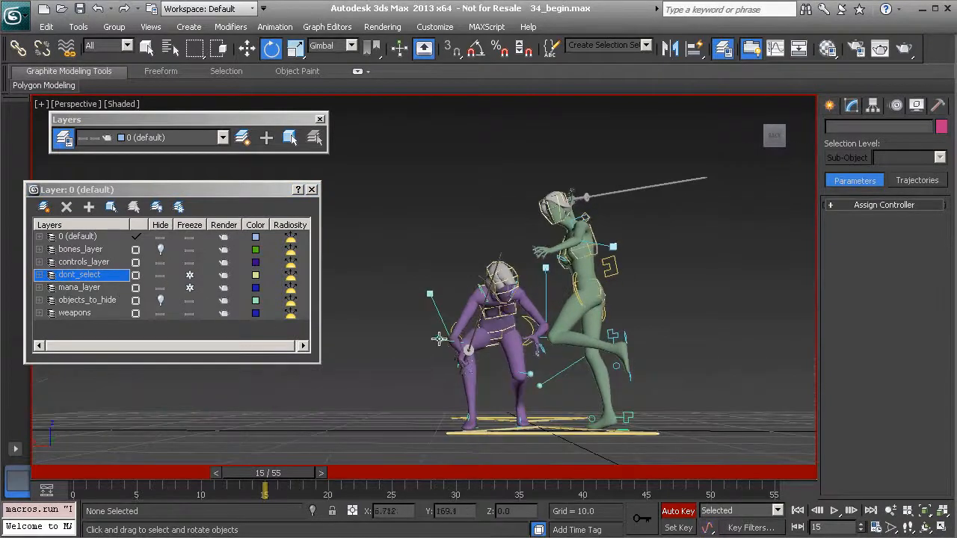
- At frame 15, move the purple character's right knee control by about 3.1 in X and 1.3 in Z
click(439, 338)
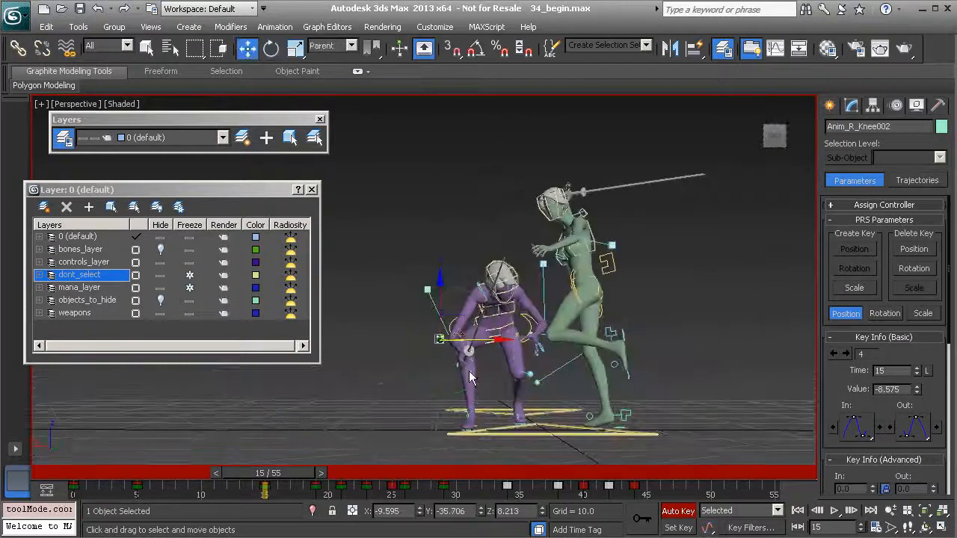
alt+middle_drag(455, 358, 473, 368)
scroll(473, 368, up, 3)
scroll(468, 337, up, 1)
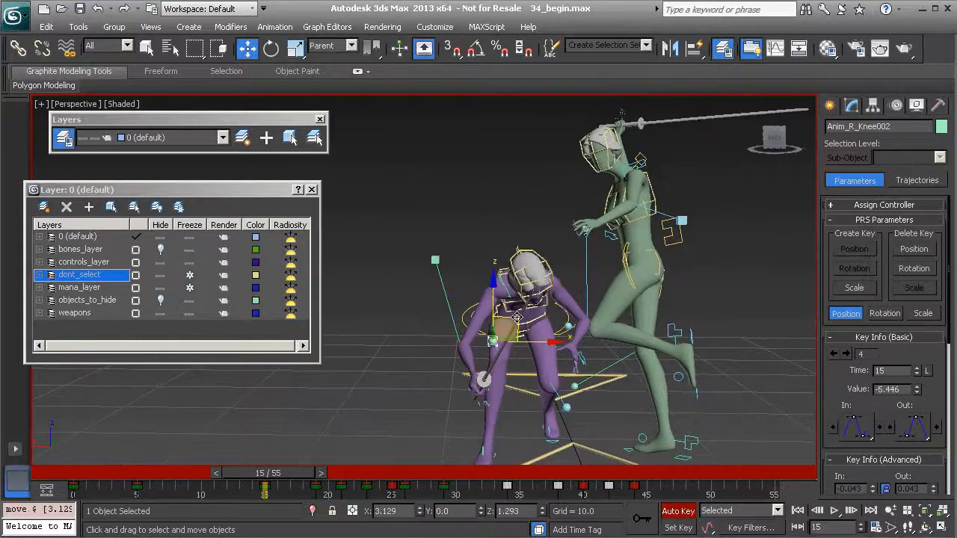
- Scrub through the frames after 15 and examine the characters' leg poses up close
drag(303, 472, 406, 486)
middle_drag(440, 441, 549, 432)
scroll(532, 381, down, 3)
middle_drag(485, 394, 568, 425)
drag(408, 473, 661, 497)
middle_drag(502, 383, 399, 341)
middle_drag(651, 370, 498, 278)
scroll(521, 318, up, 3)
scroll(499, 278, down, 2)
- Select the green character's right foot control and rotate it to about -65.2 in Z at frame 30
drag(618, 476, 546, 467)
key(w)
middle_drag(397, 417, 546, 367)
scroll(471, 373, up, 3)
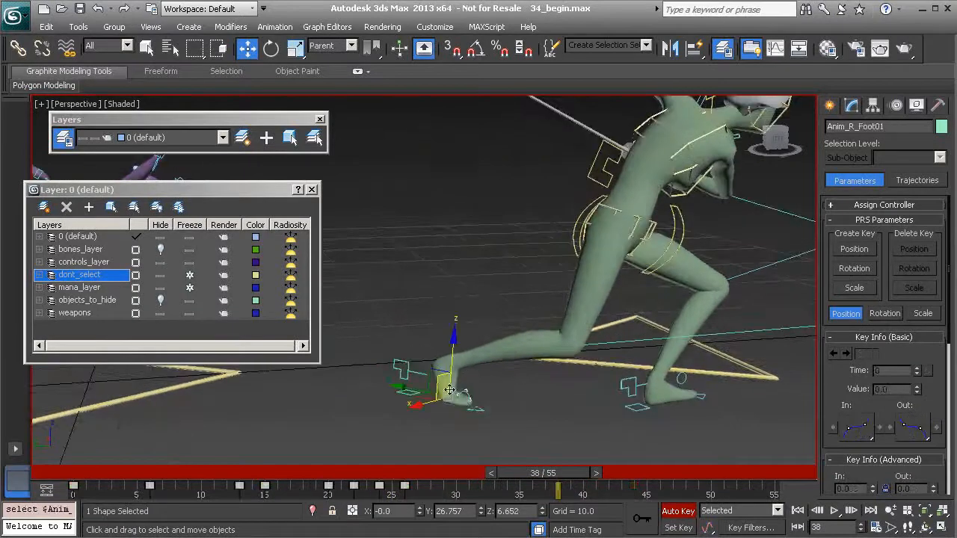
drag(572, 477, 493, 468)
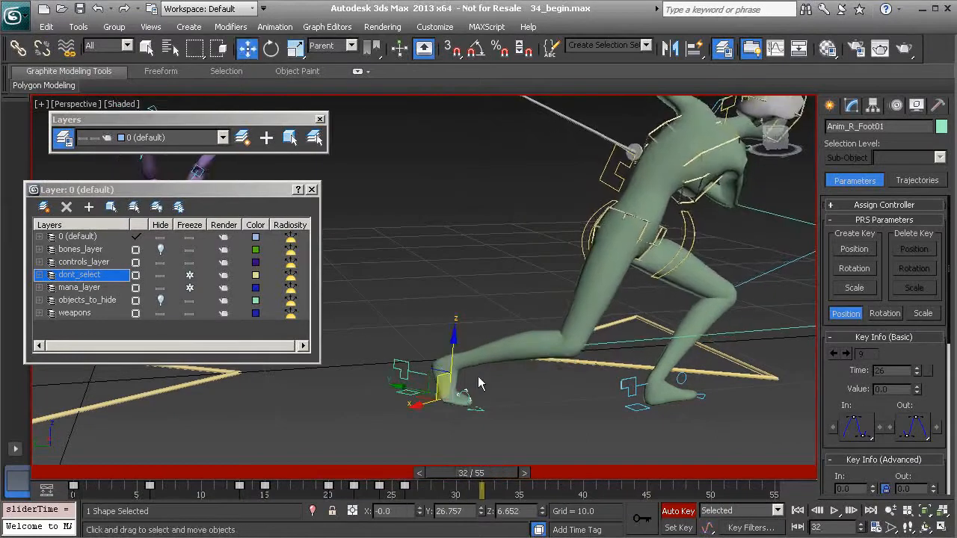
alt+middle_drag(565, 382, 486, 464)
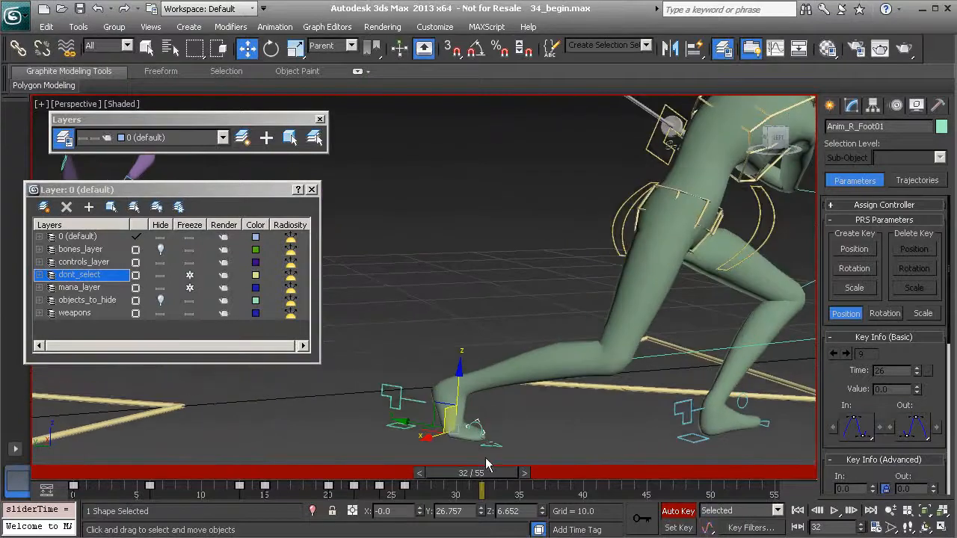
mouse_move(488, 477)
mouse_down()
mouse_move(425, 473)
mouse_move(569, 476)
mouse_move(456, 477)
mouse_move(478, 479)
mouse_up()
alt+middle_drag(447, 404, 458, 400)
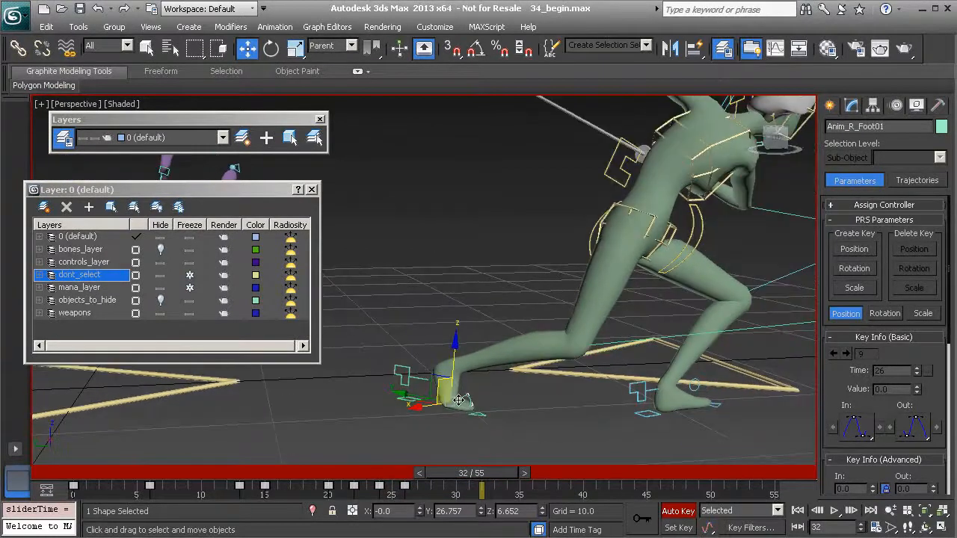
drag(496, 479, 452, 473)
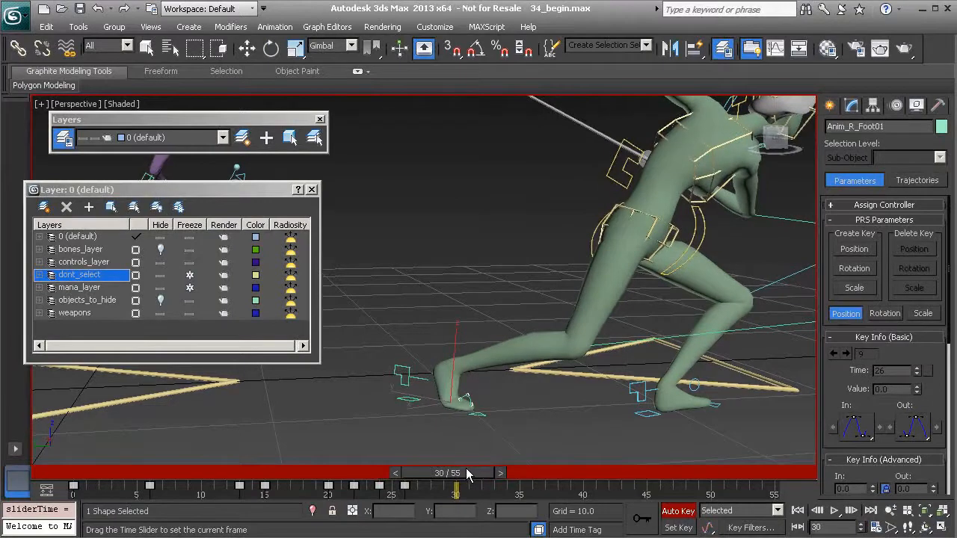
key(e)
alt+middle_drag(475, 393, 468, 388)
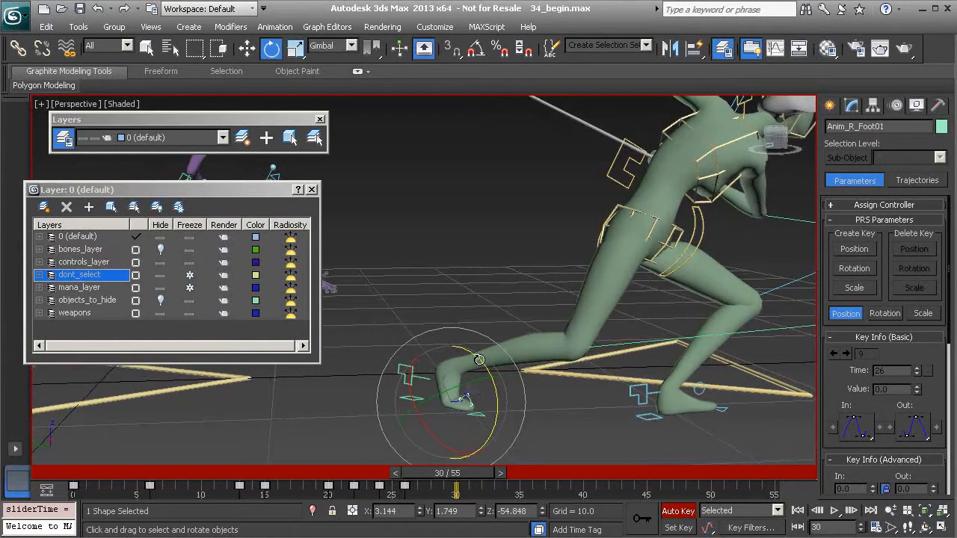
alt+middle_drag(515, 371, 431, 371)
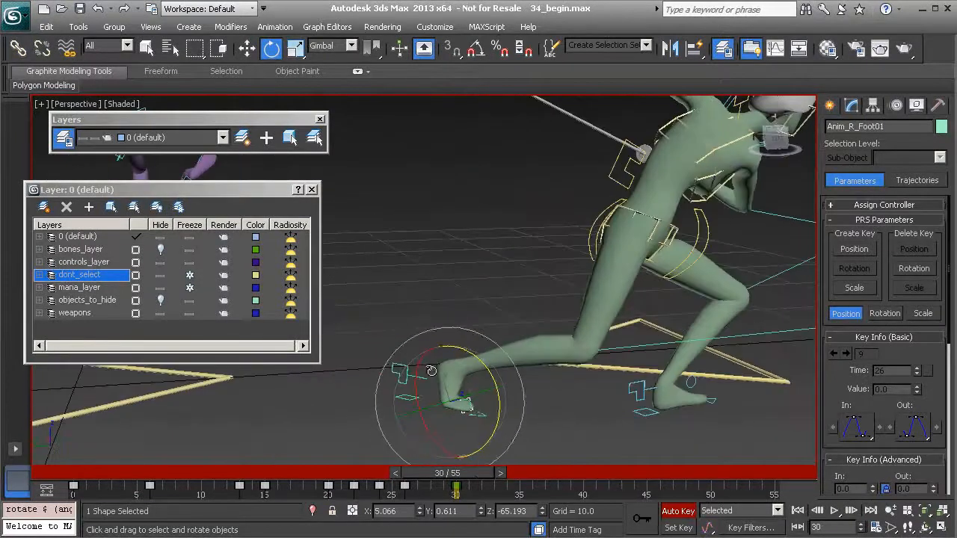
- At frame 42, rotate the green character's right foot control to add subtle movement to the planted back foot
mouse_move(480, 476)
mouse_down()
mouse_move(431, 472)
mouse_move(481, 478)
mouse_up()
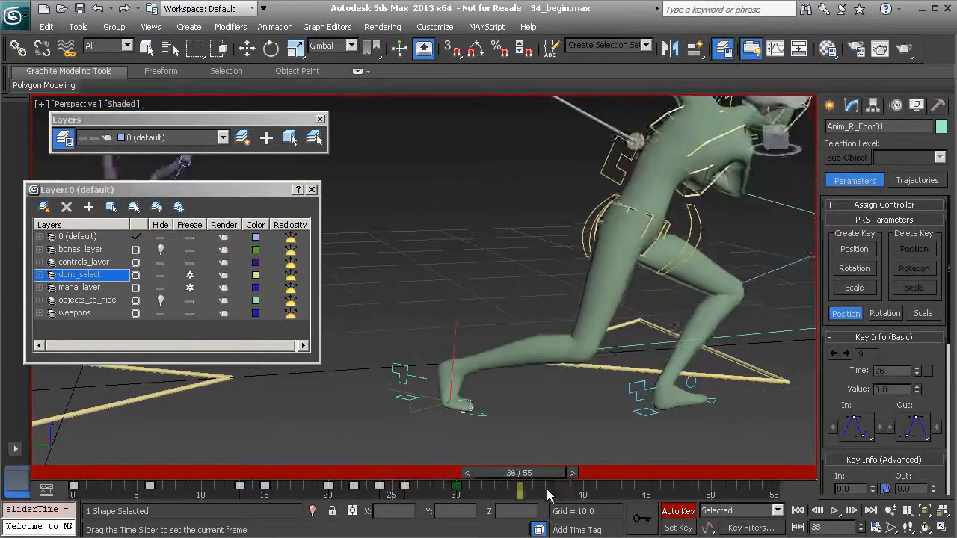
drag(633, 507, 607, 506)
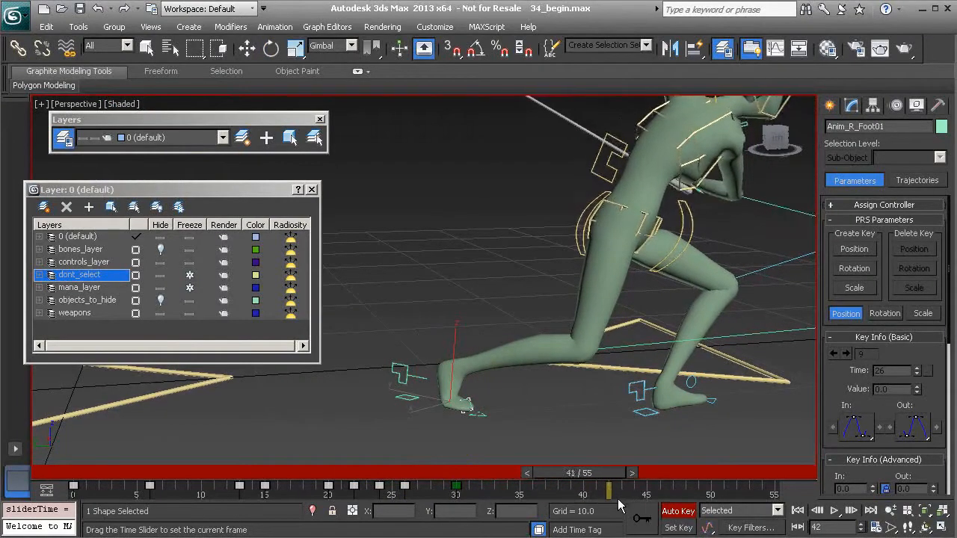
key(e)
alt+middle_drag(493, 418, 568, 418)
- At frame 55, rotate the green character's right foot control into its final settled pose
drag(619, 468, 751, 513)
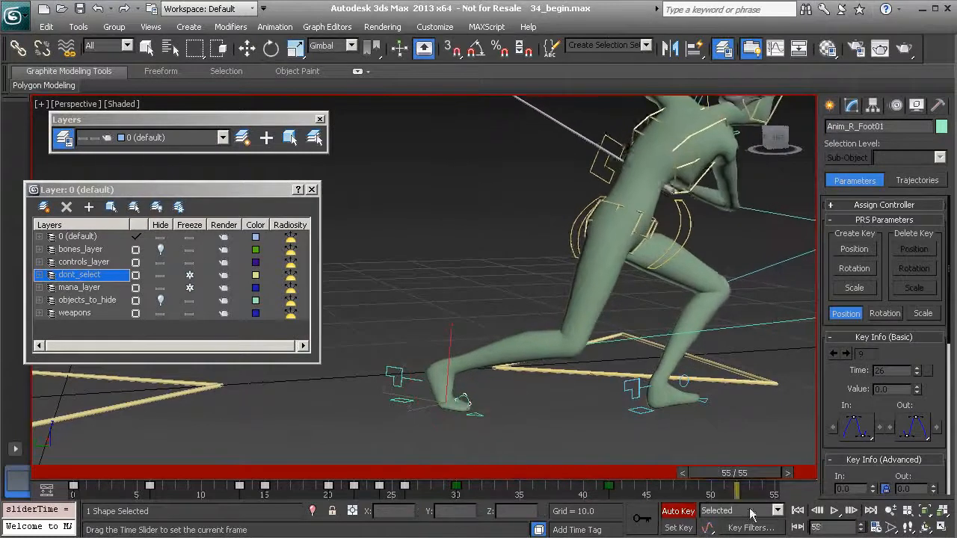
key(e)
alt+middle_drag(478, 404, 455, 362)
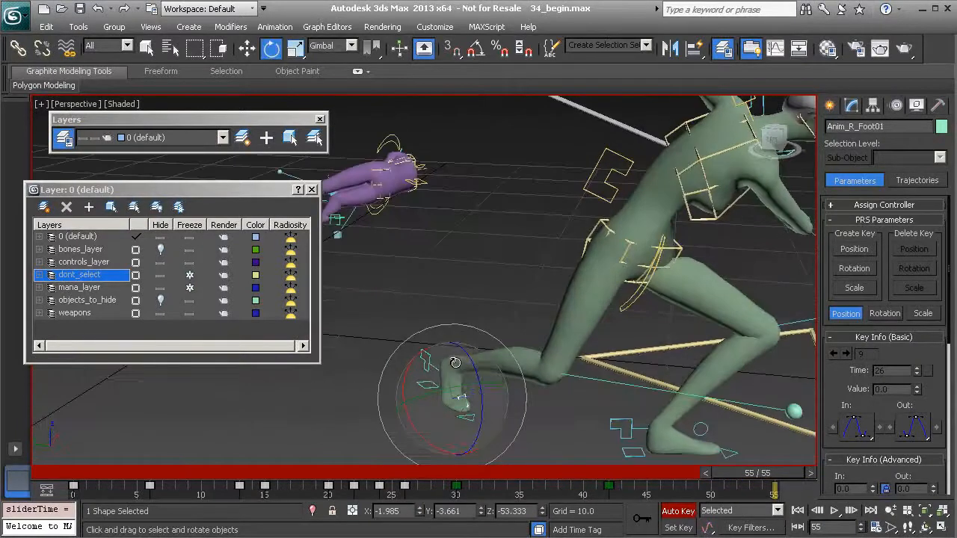
- Hide the dont_select and controls_layer layers at frame 27, then close the layer manager and the Layers toolbar
drag(755, 472, 411, 472)
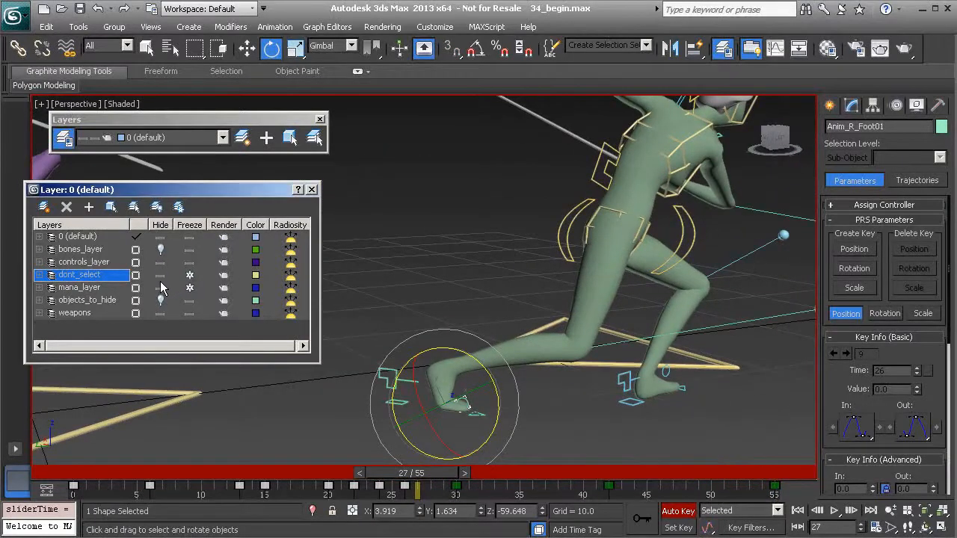
drag(161, 275, 162, 263)
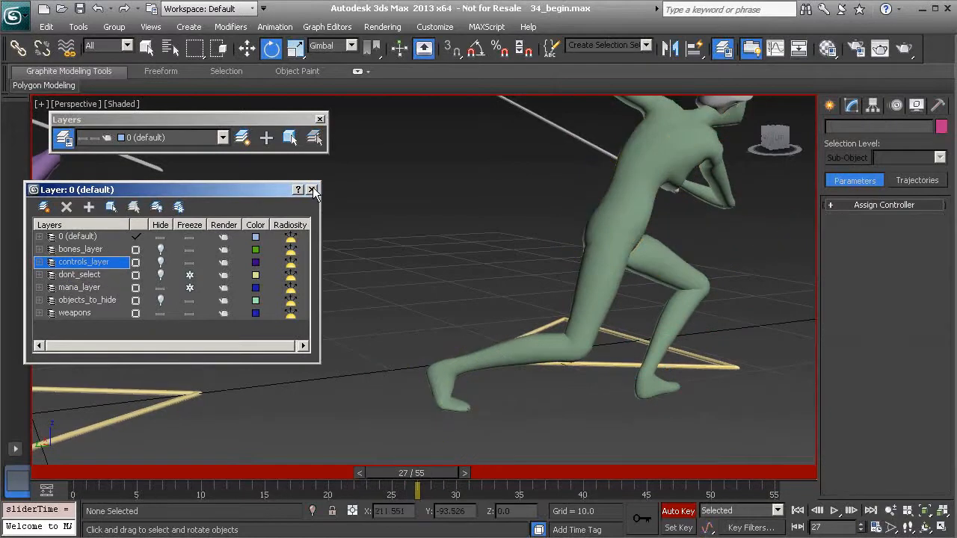
click(311, 189)
click(320, 120)
- Play back the full fight animation and review both characters' motion from several angles
alt+middle_drag(396, 192, 493, 355)
click(837, 512)
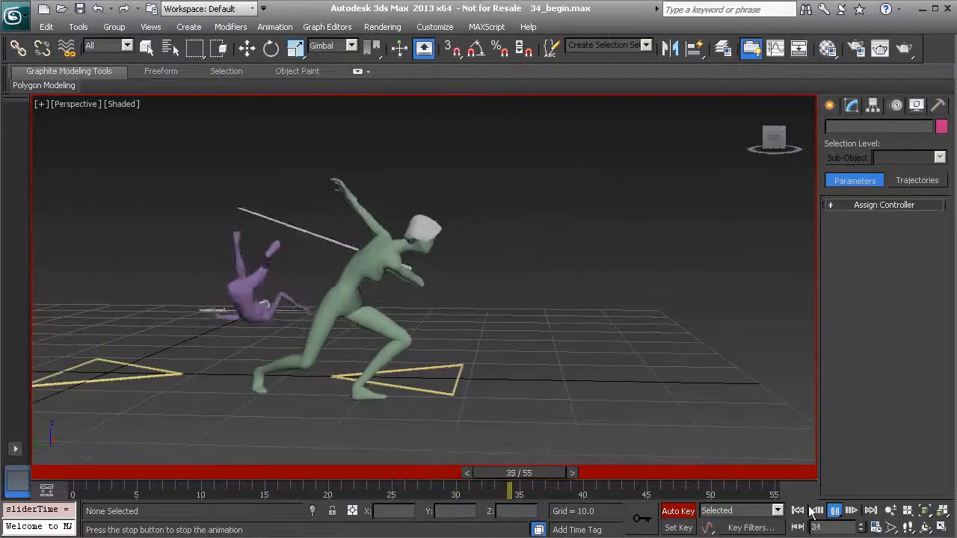
alt+middle_drag(457, 385, 329, 305)
alt+middle_drag(327, 298, 372, 297)
scroll(349, 290, up, 1)
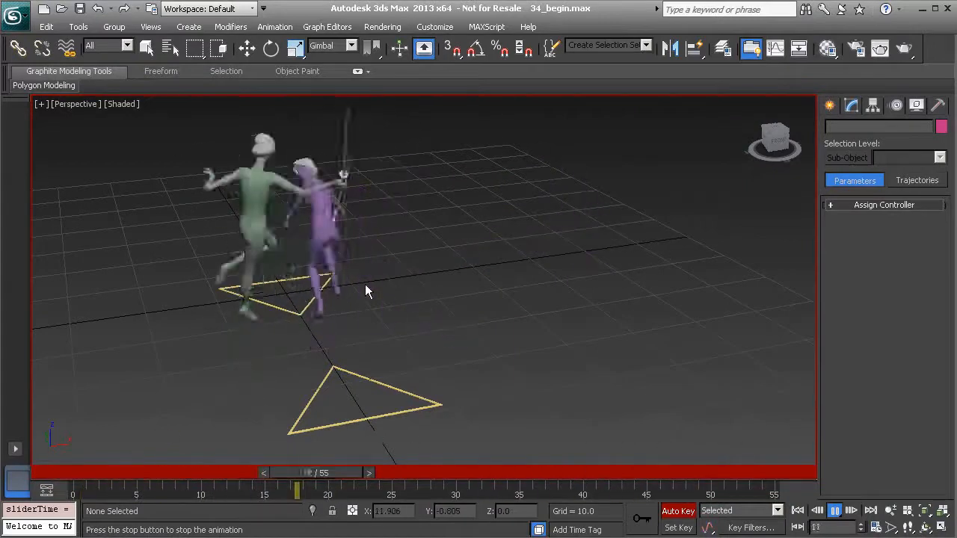
middle_drag(363, 280, 379, 286)
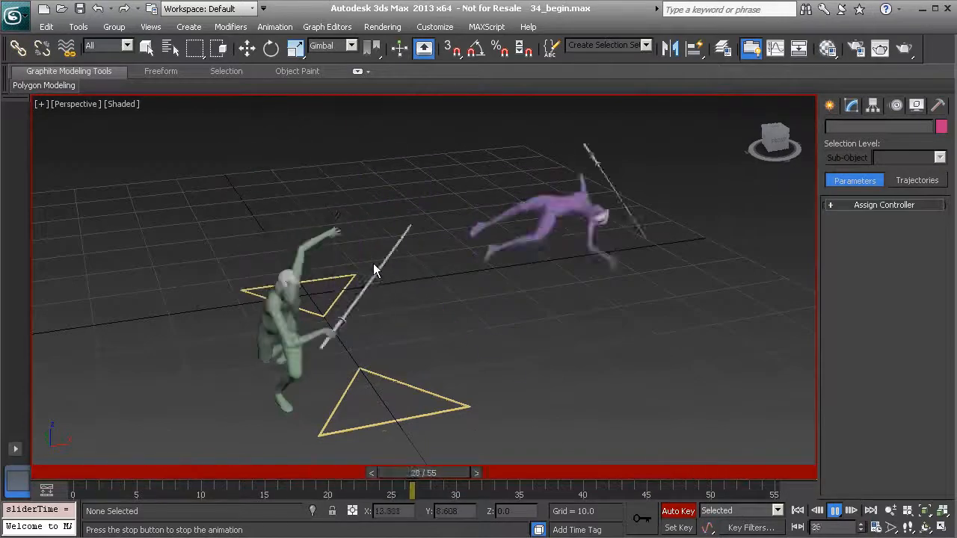
middle_drag(370, 274, 393, 273)
scroll(375, 279, up, 2)
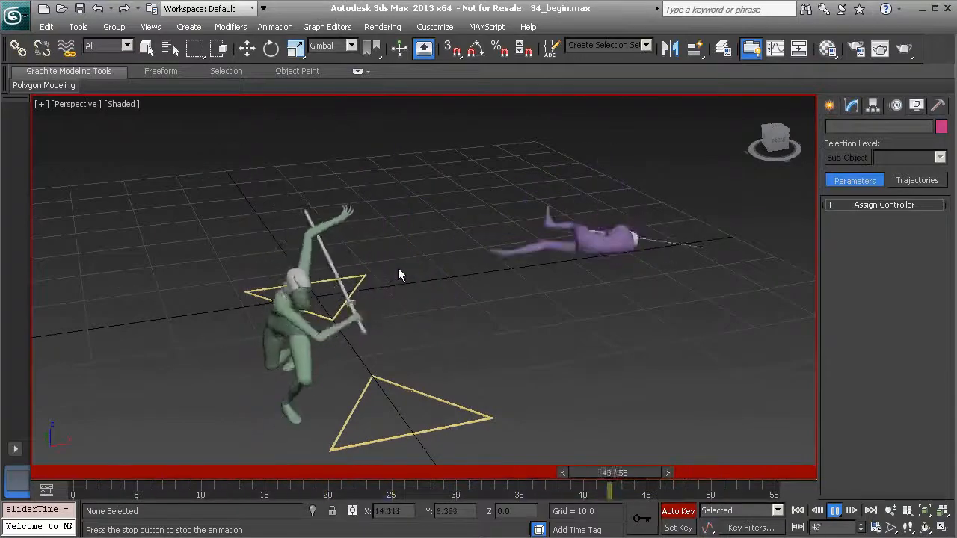
middle_drag(383, 289, 381, 280)
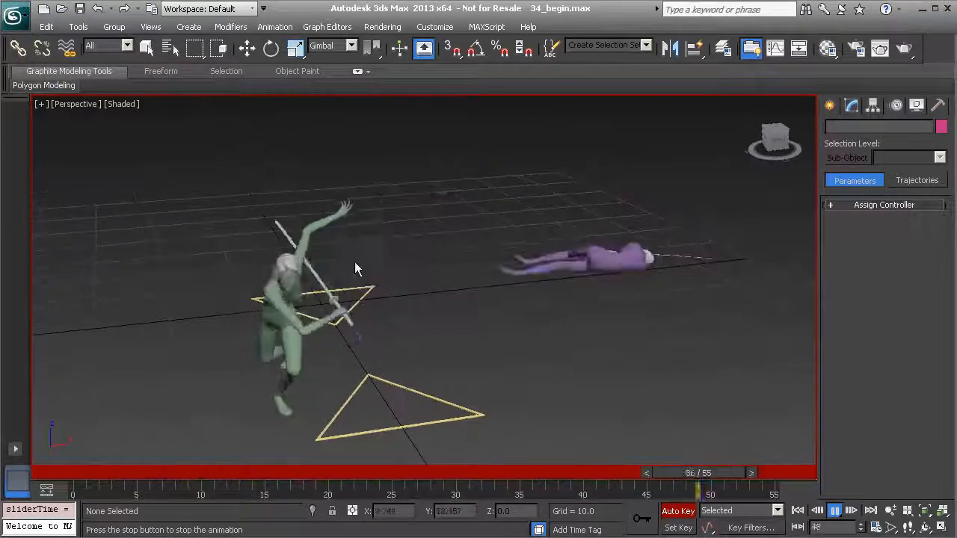